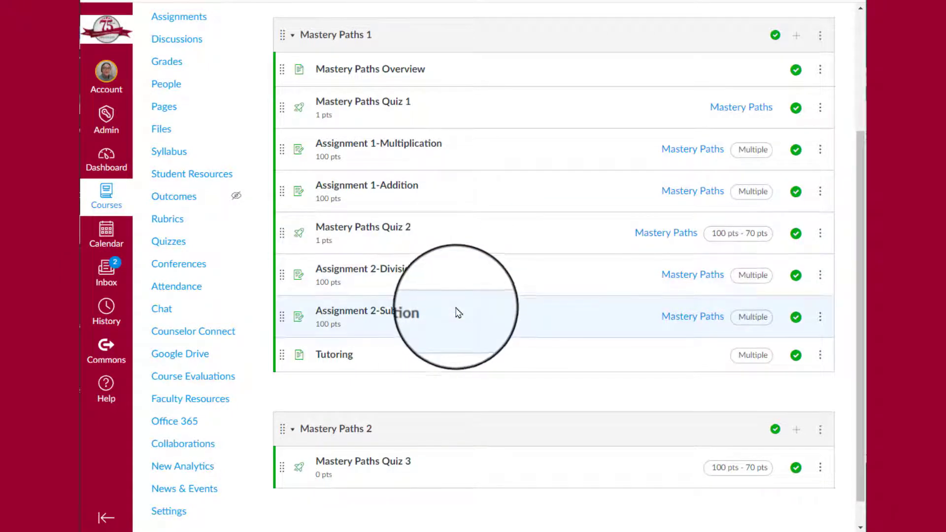
# Step: Open the Mastery Paths Overview page and examine the flowchart from Quiz 1 down to Quiz 3
pyautogui.click(389, 69)
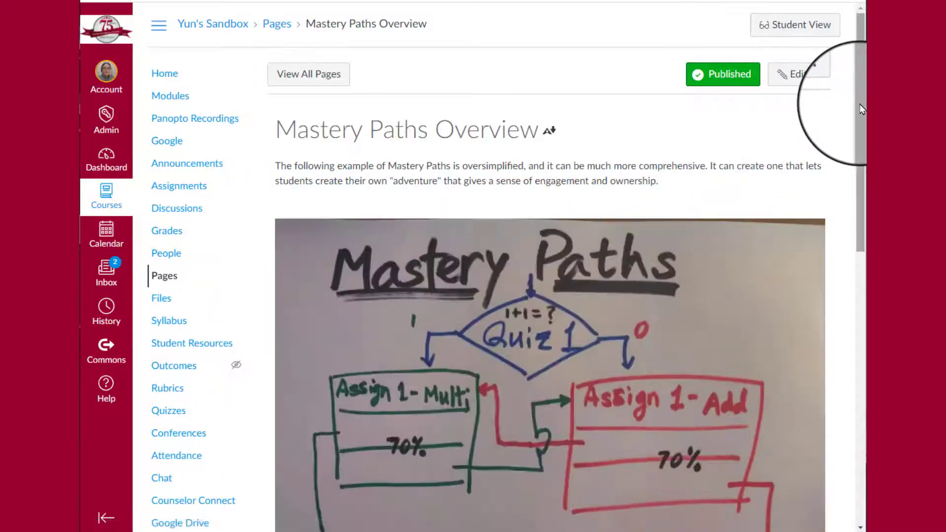
pyautogui.moveTo(856, 101); pyautogui.dragTo(501, 148)
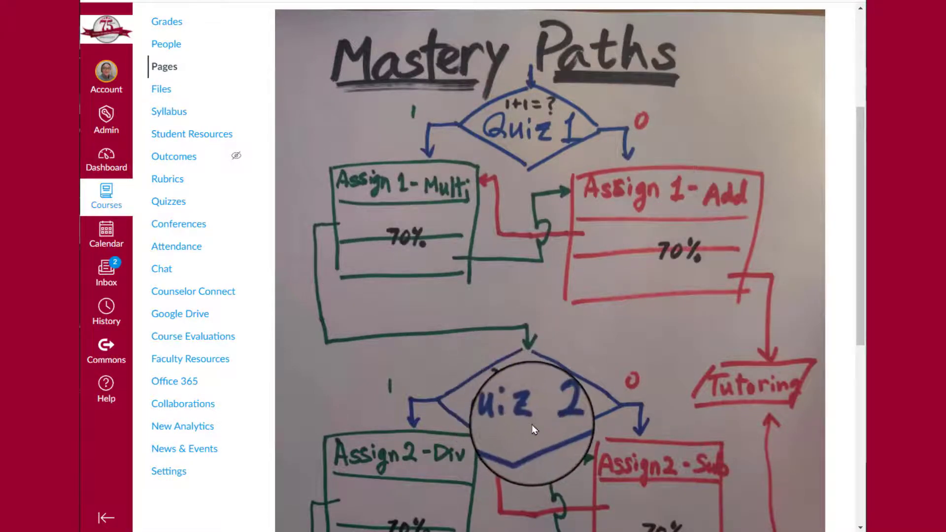
pyautogui.scroll(-3, 540, 424)
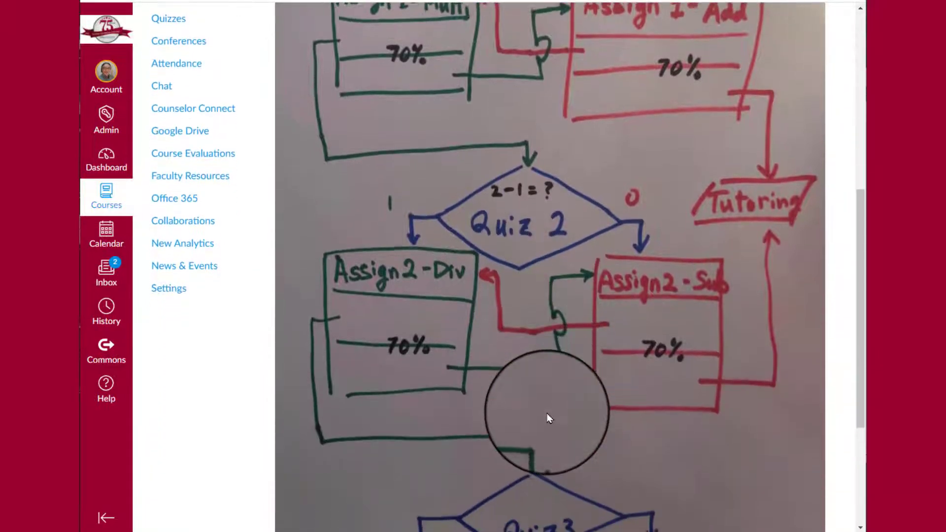
pyautogui.scroll(-3, 542, 345)
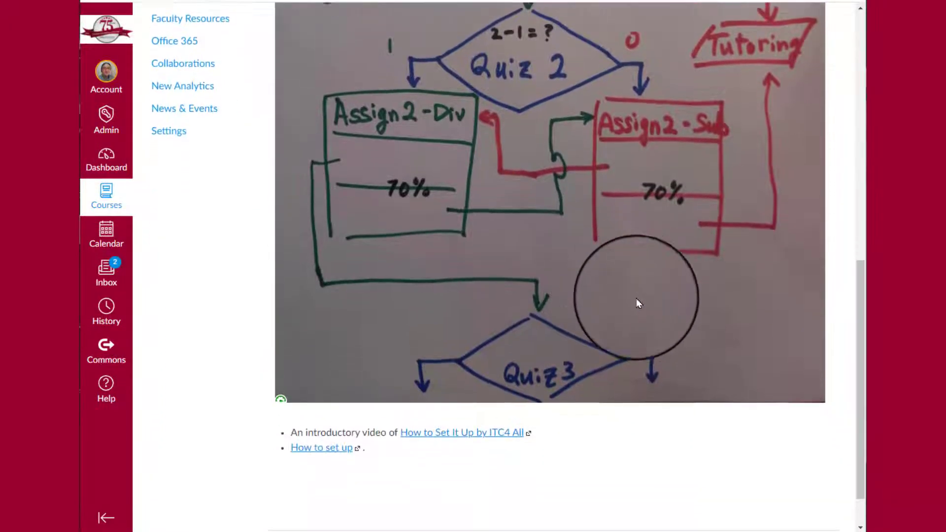
pyautogui.scroll(10, 661, 317)
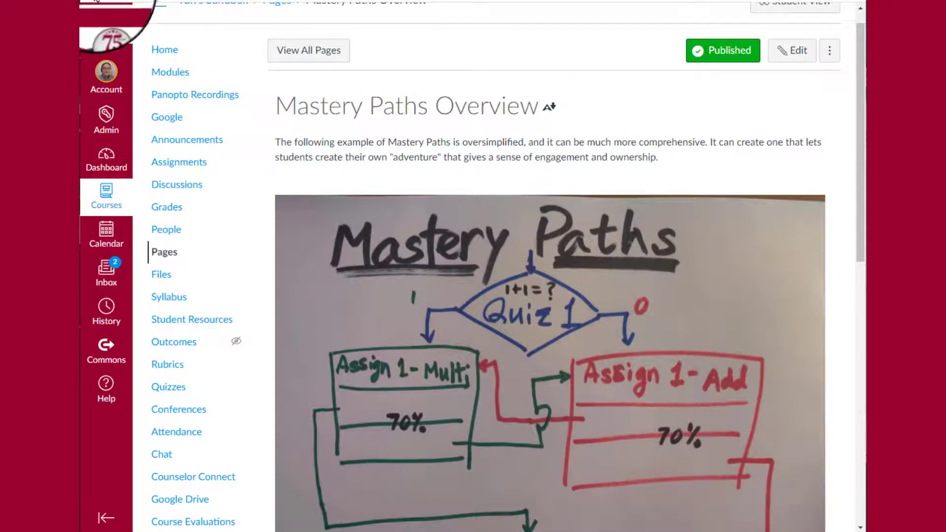
# Step: Switch to the student's browser window, collapse the Week 0 - Getting Started module and look over the Mastery Paths modules
pyautogui.click(96, 1)
pyautogui.scroll(-6, 619, 370)
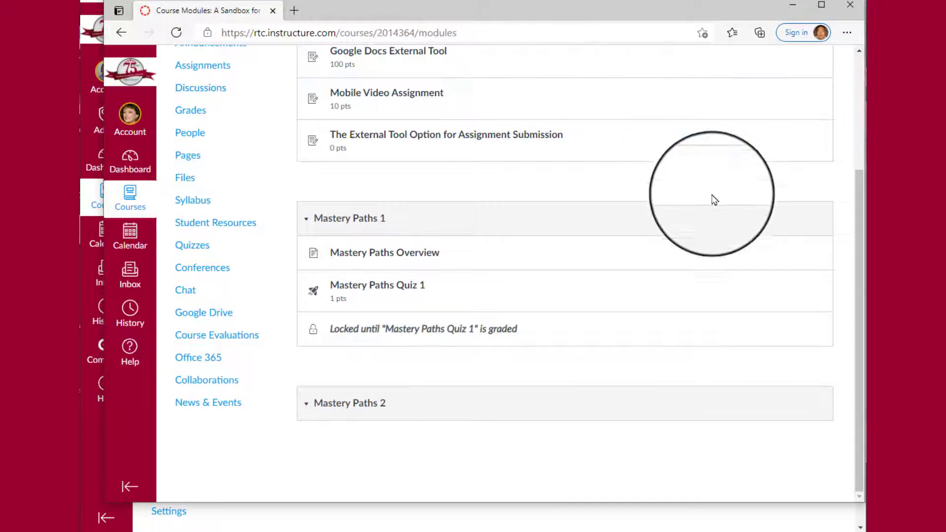
pyautogui.moveTo(856, 234); pyautogui.dragTo(843, 272)
pyautogui.scroll(3, 524, 210)
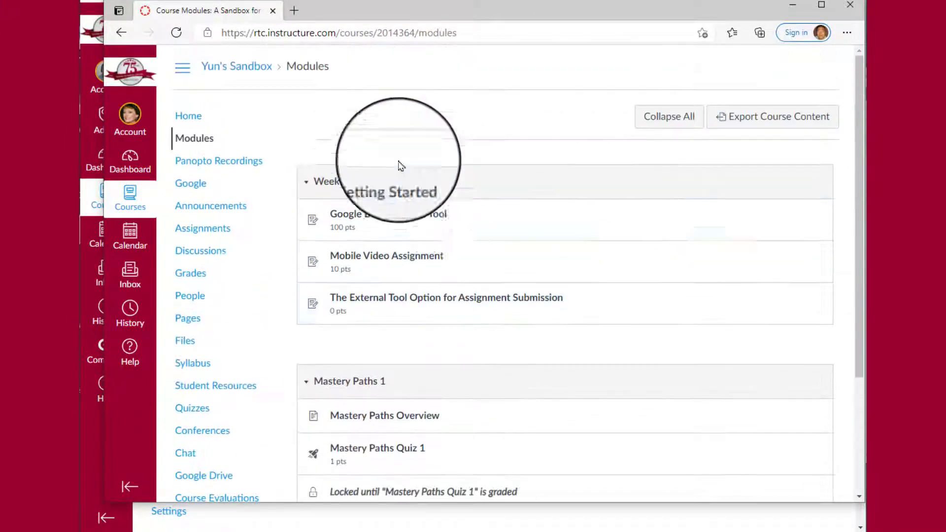
pyautogui.click(308, 184)
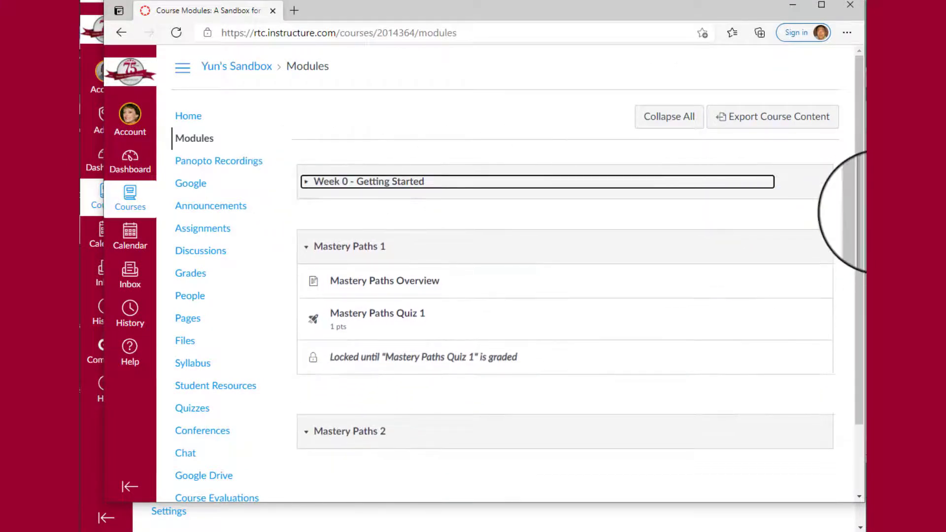
pyautogui.moveTo(862, 211); pyautogui.dragTo(856, 294)
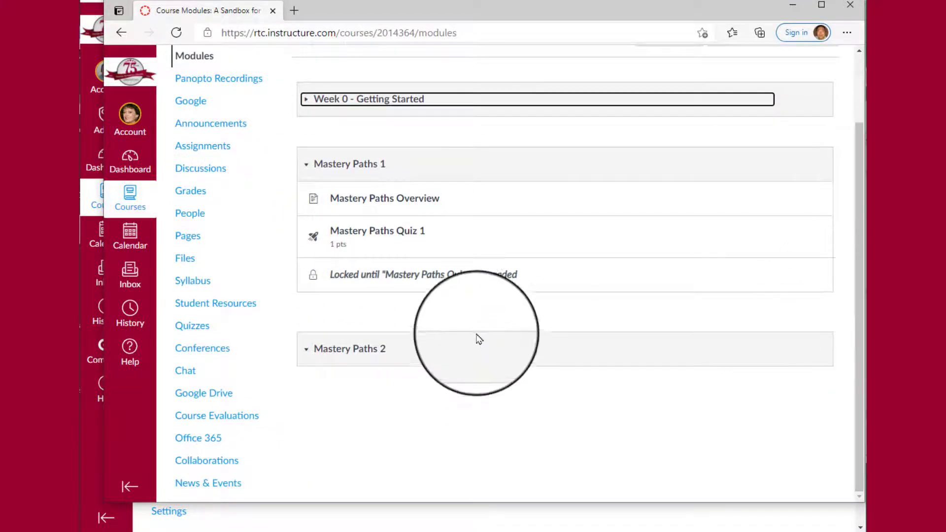
# Step: View the Mastery Paths Overview page as the student, then return to the course modules
pyautogui.click(411, 203)
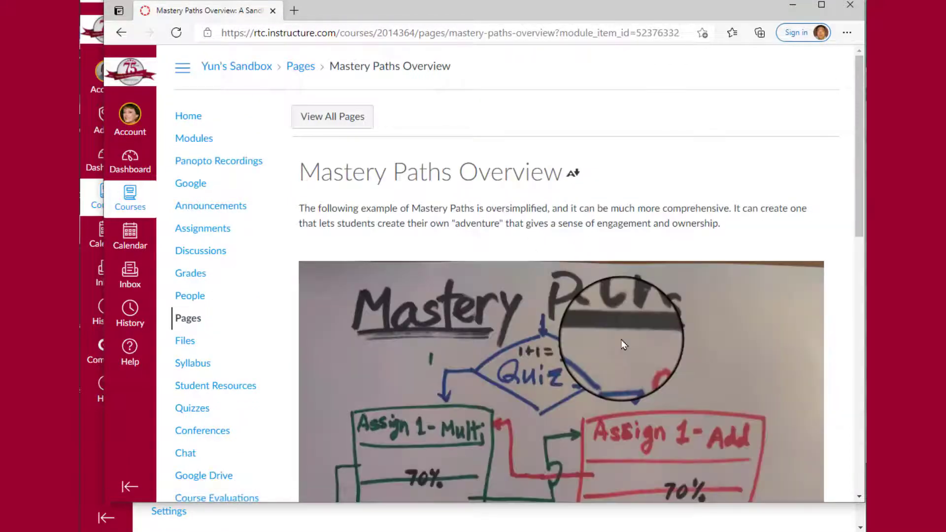
pyautogui.scroll(-10, 666, 365)
pyautogui.scroll(10, 663, 377)
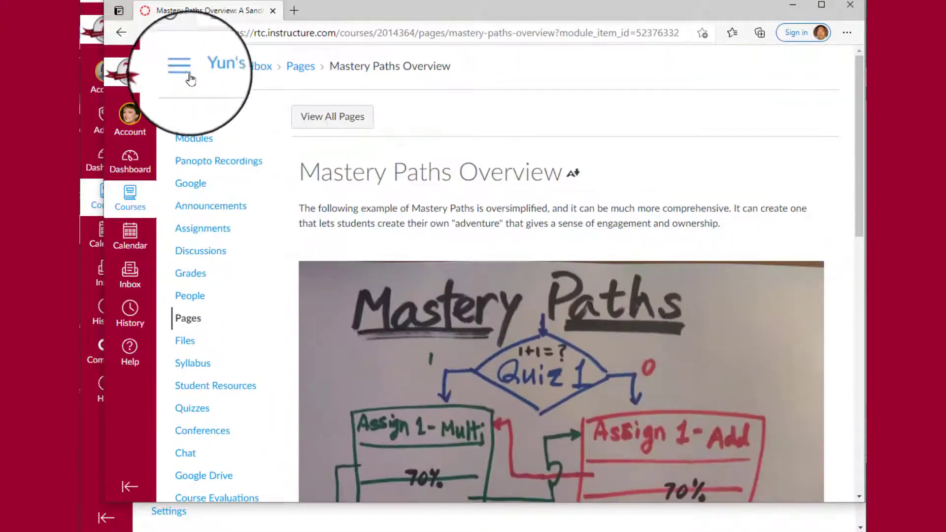
pyautogui.click(121, 32)
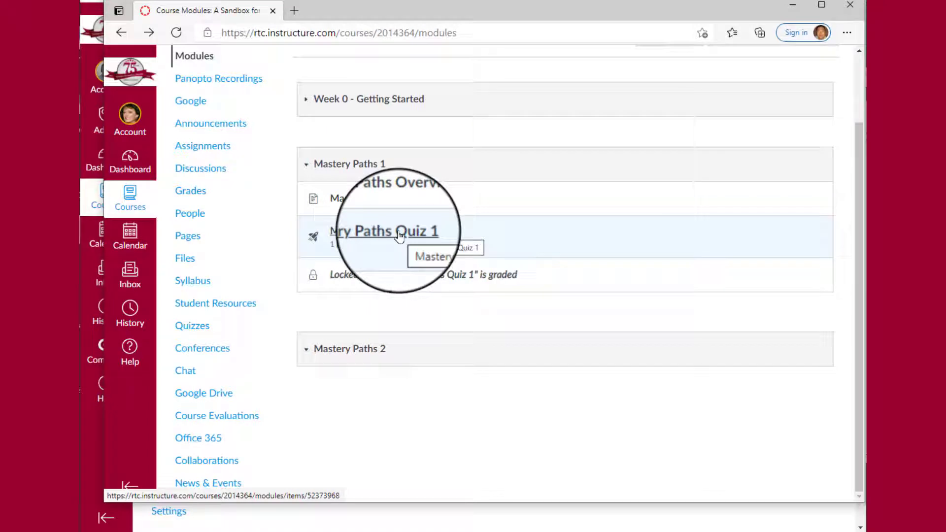
# Step: Take Mastery Paths Quiz 1 as the student, answer Question 1 with 11, submit it and review the attempt
pyautogui.click(399, 236)
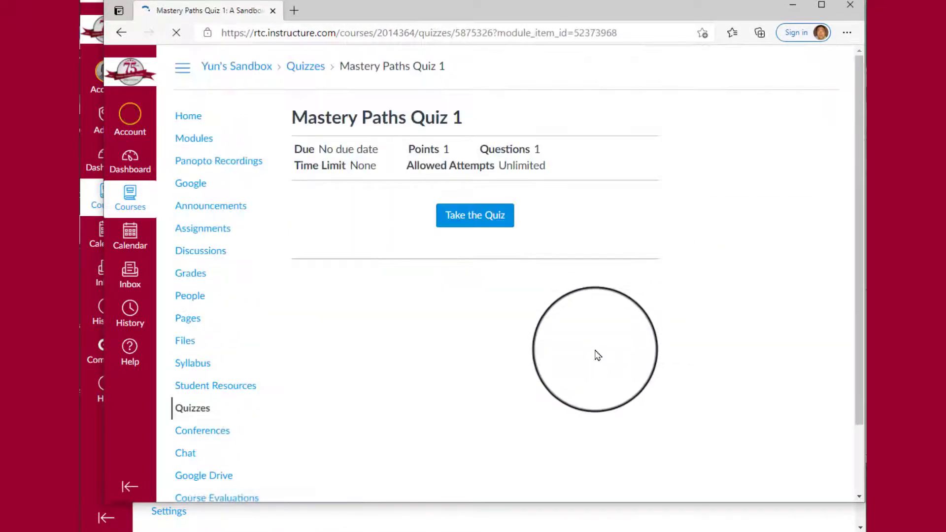
pyautogui.click(475, 216)
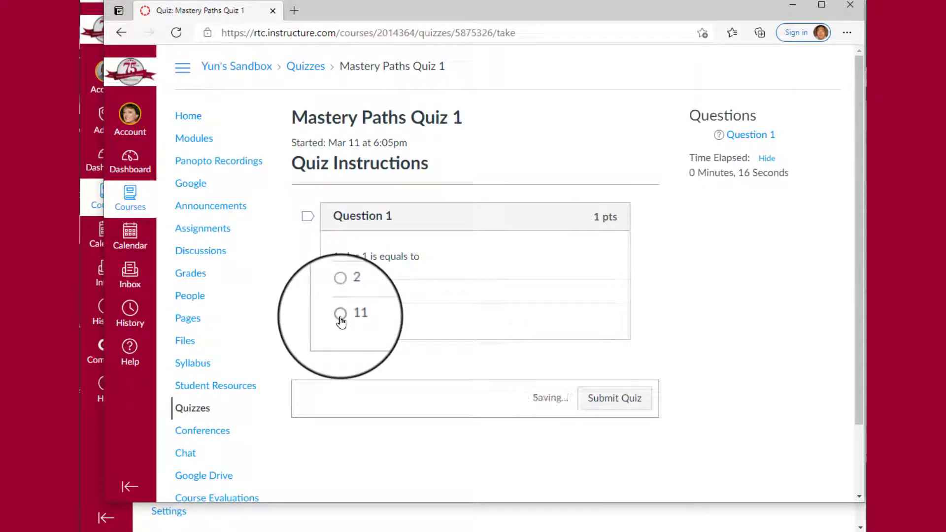
pyautogui.click(340, 316)
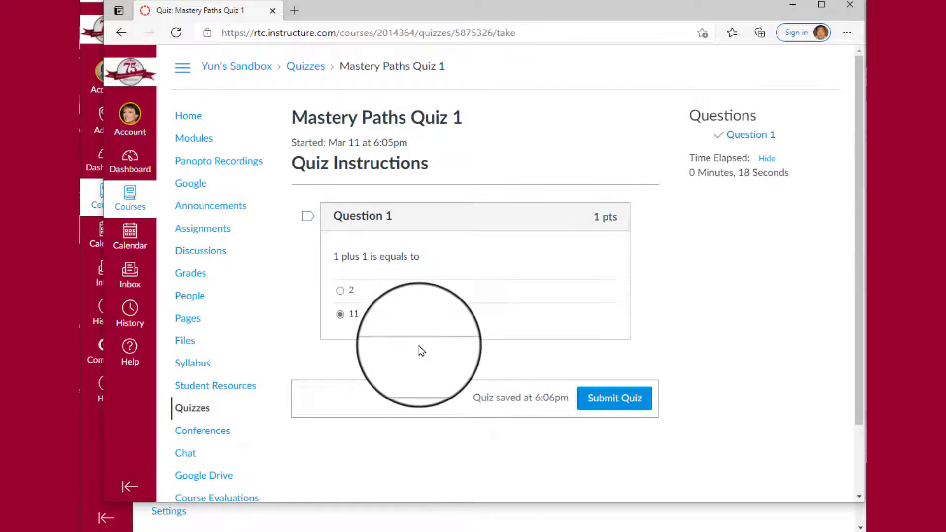
pyautogui.click(604, 399)
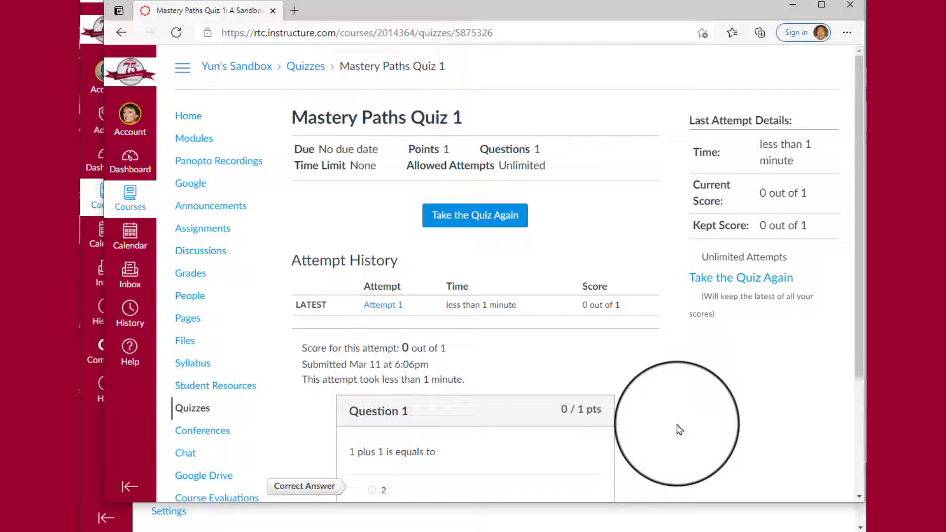
pyautogui.scroll(-3, 679, 429)
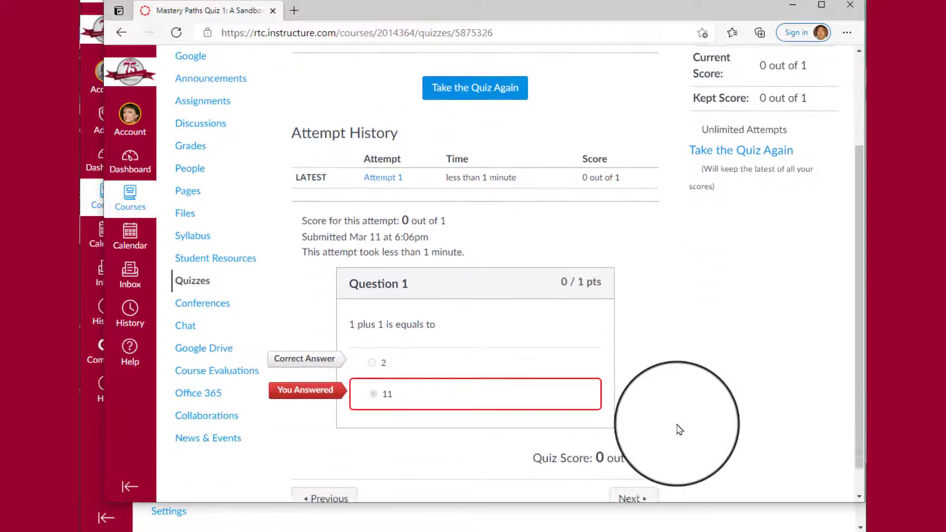
pyautogui.scroll(3, 679, 429)
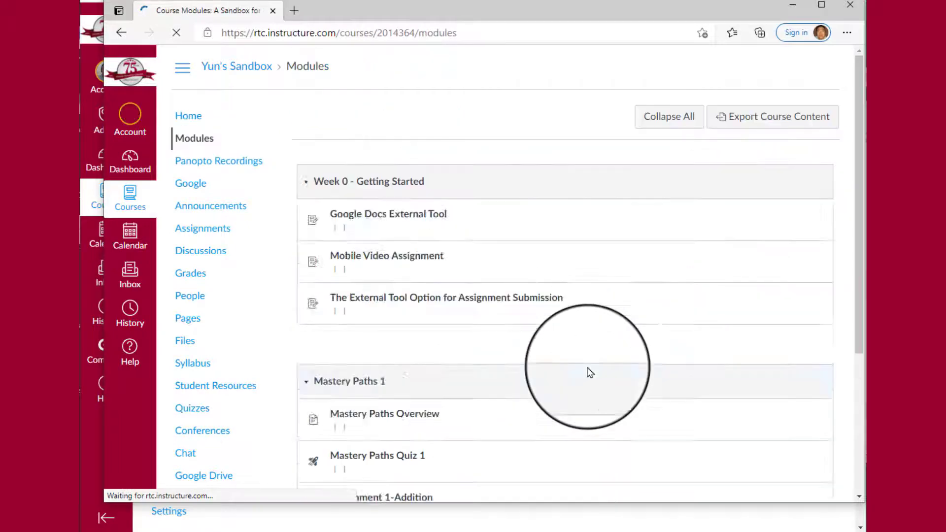
# Step: Return to the student's course modules and open Assignment 1-Addition to view its instructions
pyautogui.scroll(-2, 590, 373)
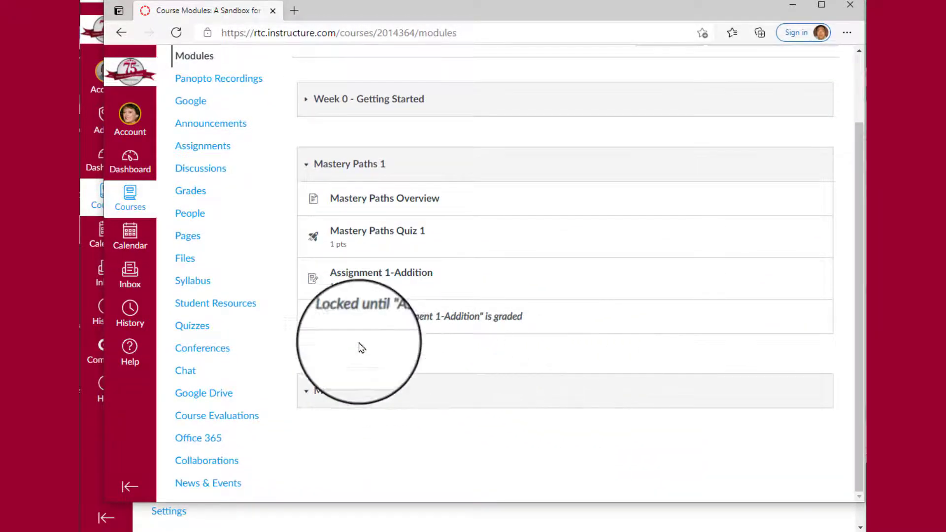
pyautogui.click(377, 275)
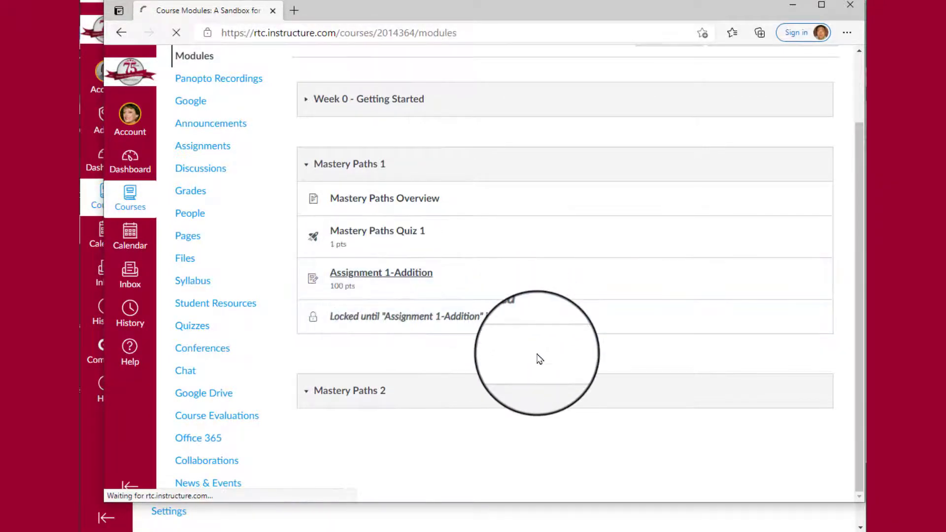
pyautogui.scroll(-3, 640, 345)
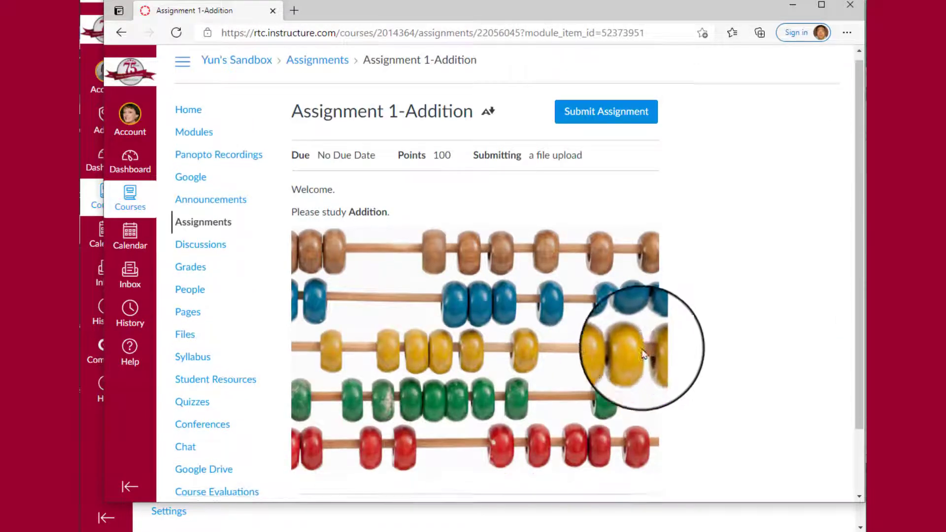
pyautogui.scroll(2, 641, 379)
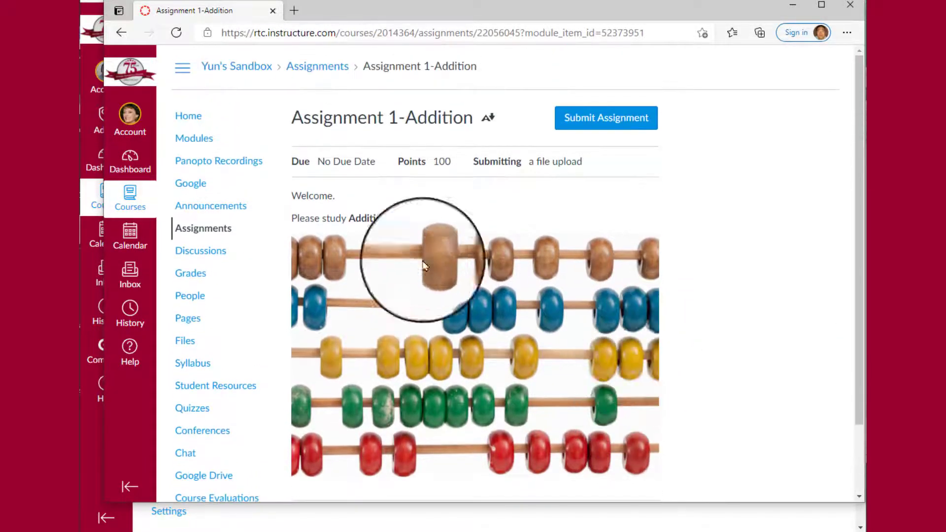
# Step: Try to submit Assignment 1-Addition with only the comment "It is 2." and no attached file
pyautogui.click(584, 121)
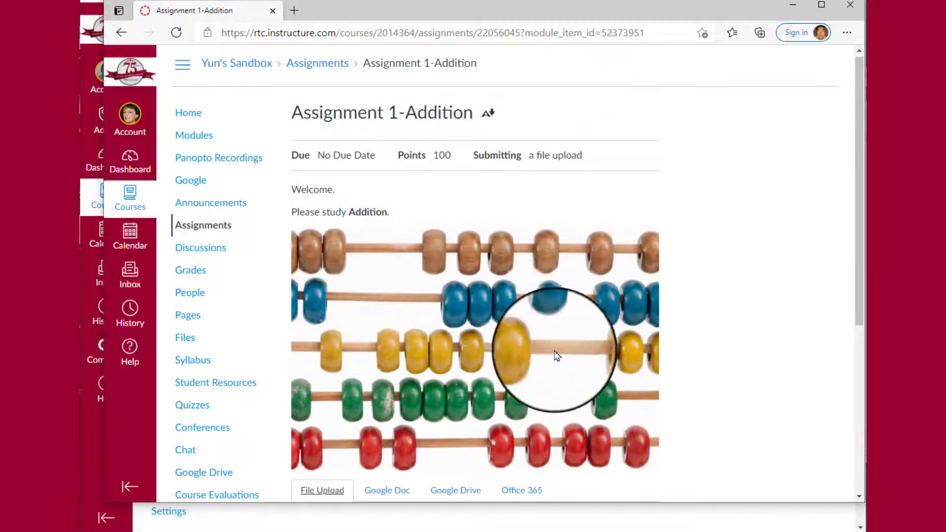
pyautogui.scroll(-5, 557, 354)
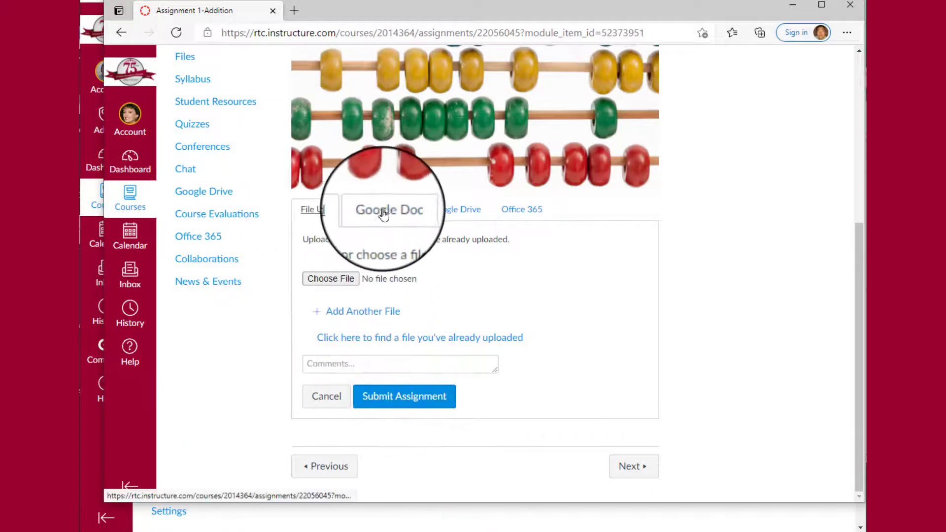
pyautogui.click(349, 360)
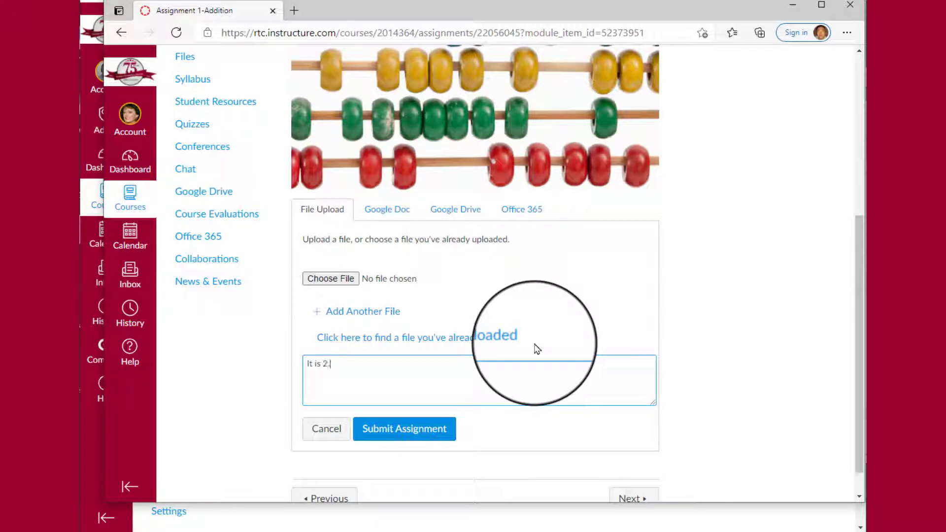
pyautogui.click(406, 430)
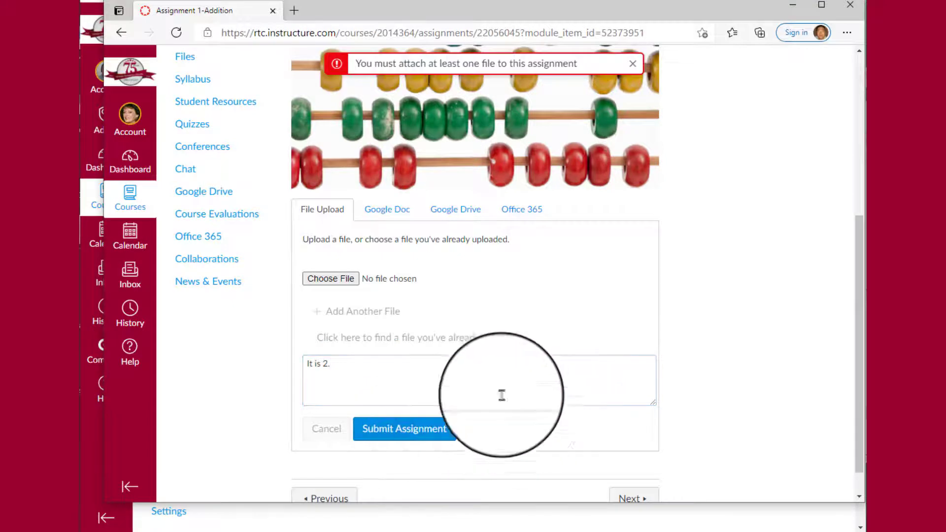
pyautogui.scroll(5, 754, 356)
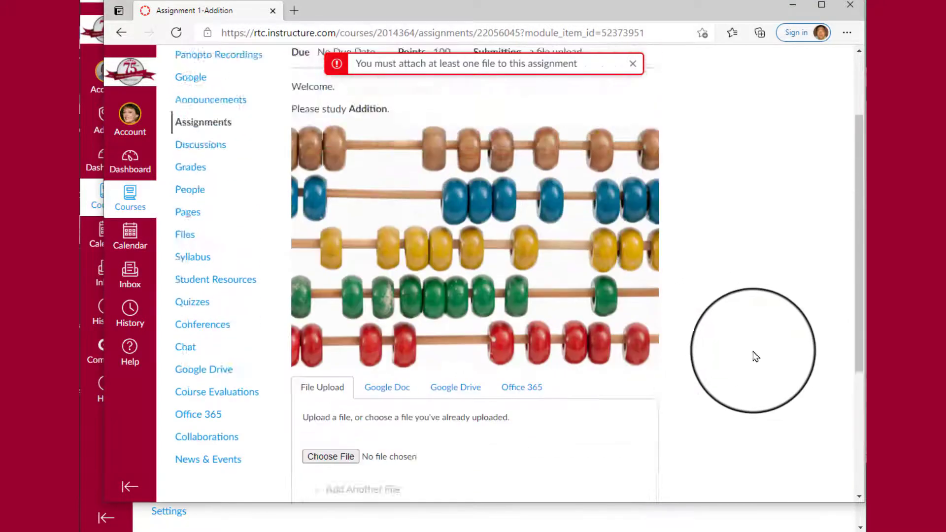
# Step: Switch back to the teacher's window and open Assignment 1-Addition in SpeedGrader
pyautogui.click(794, 8)
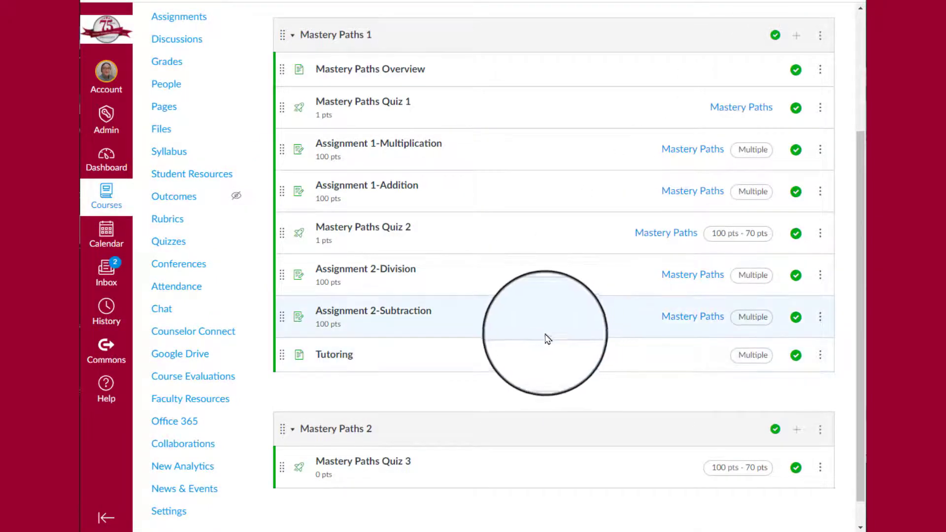
pyautogui.click(398, 190)
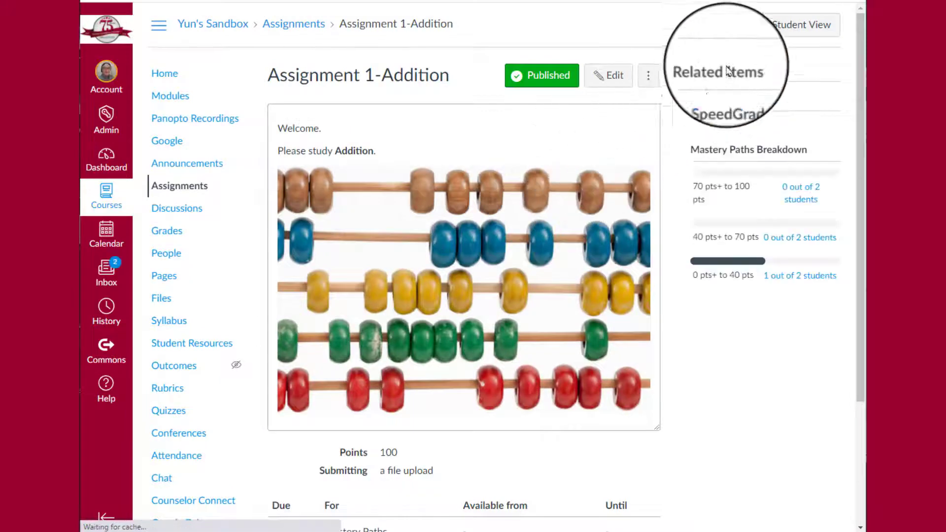
pyautogui.click(704, 99)
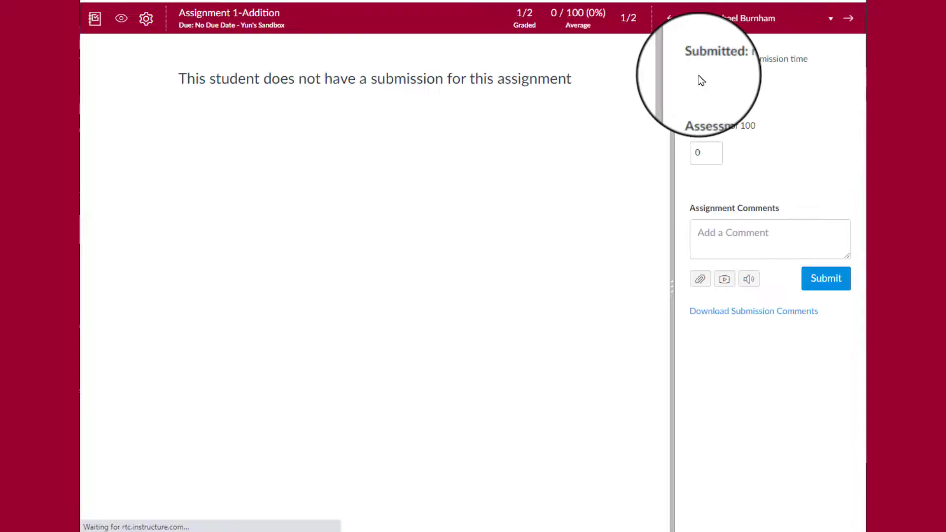
# Step: Move to the second student in SpeedGrader and enter a grade for Assignment 1-Addition
pyautogui.click(741, 25)
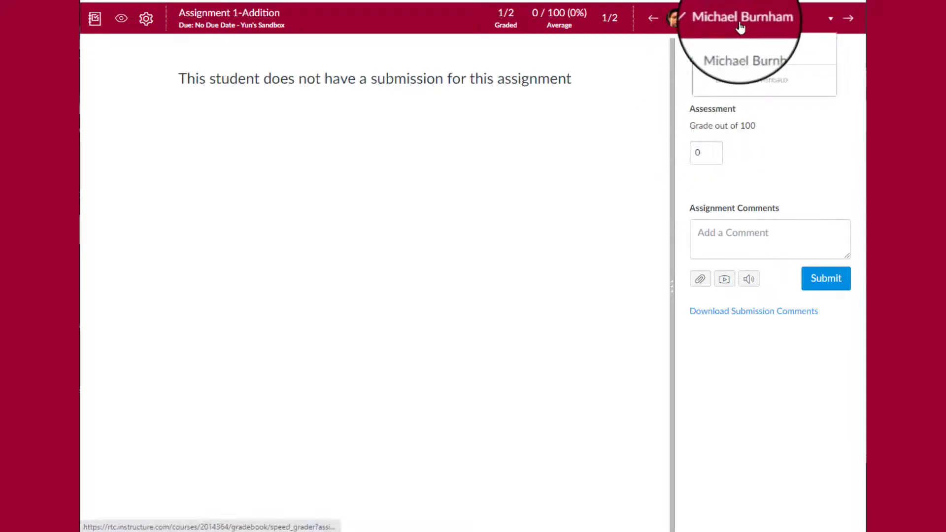
pyautogui.click(848, 22)
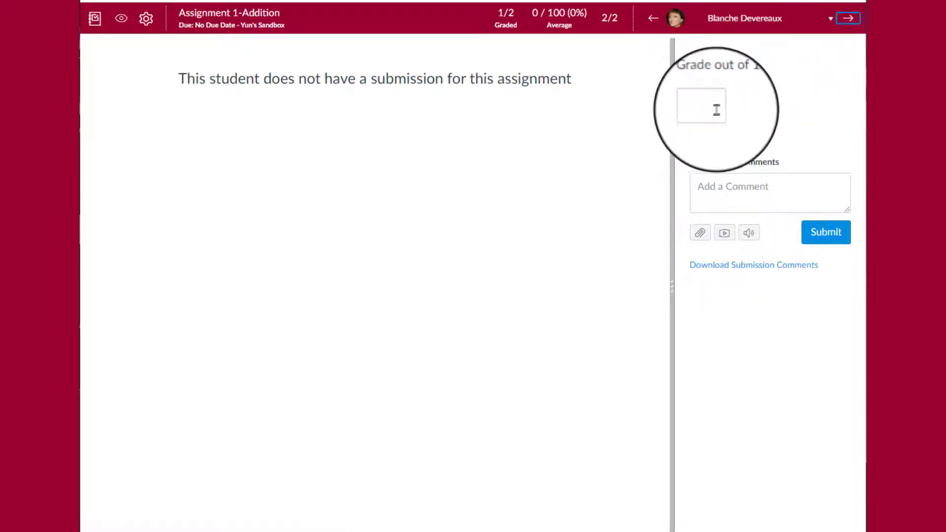
pyautogui.click(712, 109)
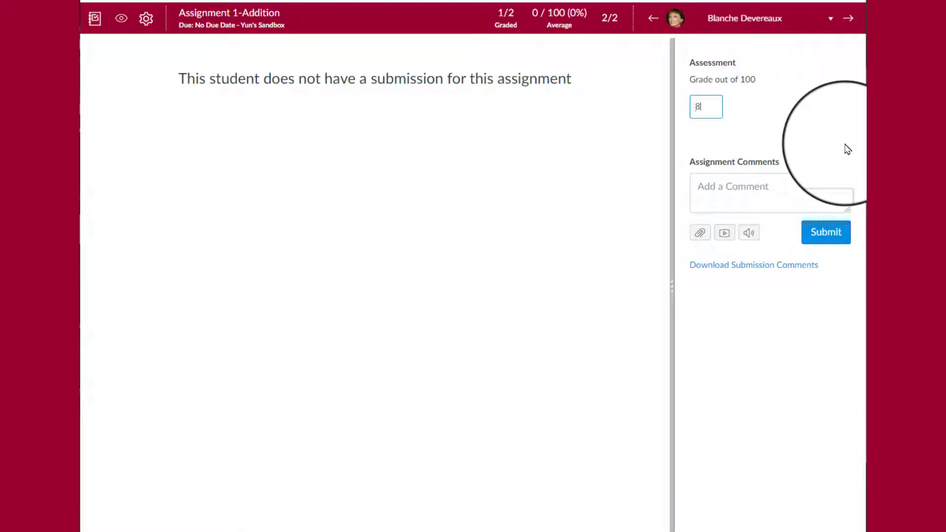
pyautogui.click(771, 202)
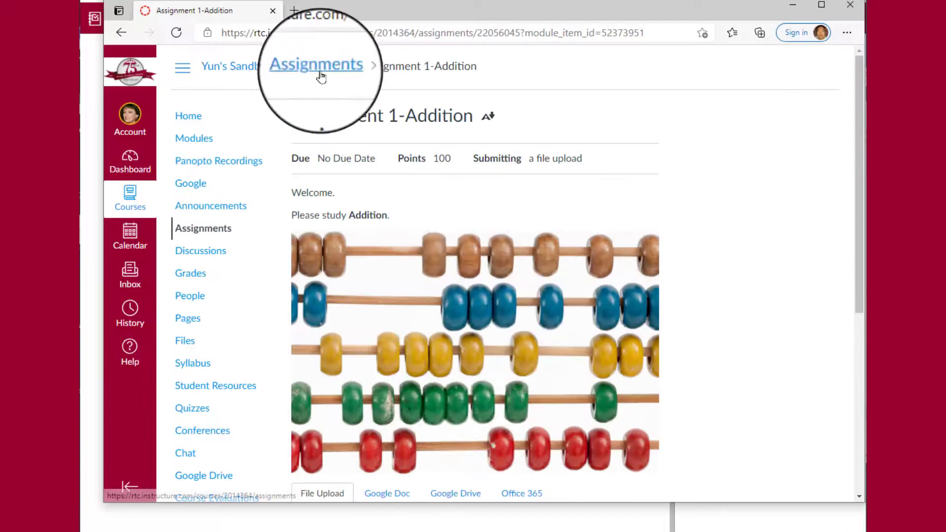
# Step: Leave the Assignment 1-Addition submission, return to the student's course modules and open Assignment 1-Multiplication
pyautogui.click(200, 144)
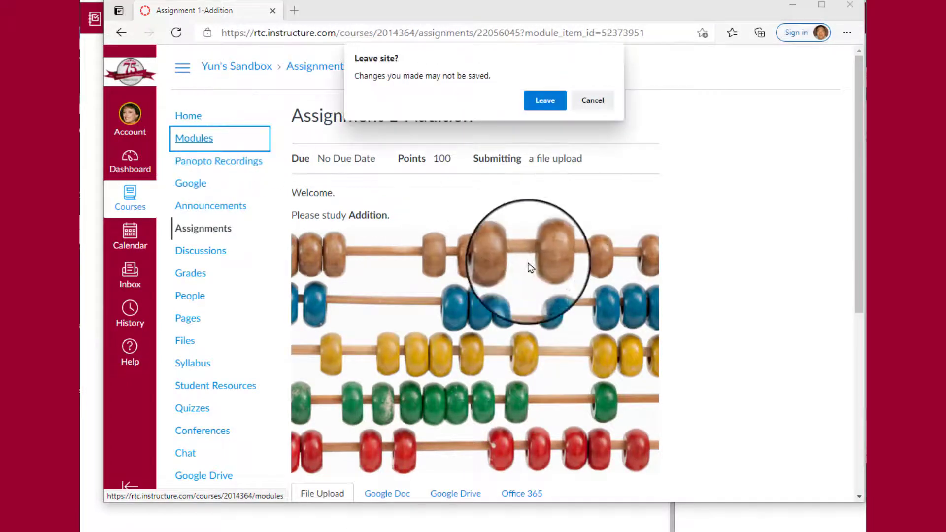
pyautogui.click(545, 100)
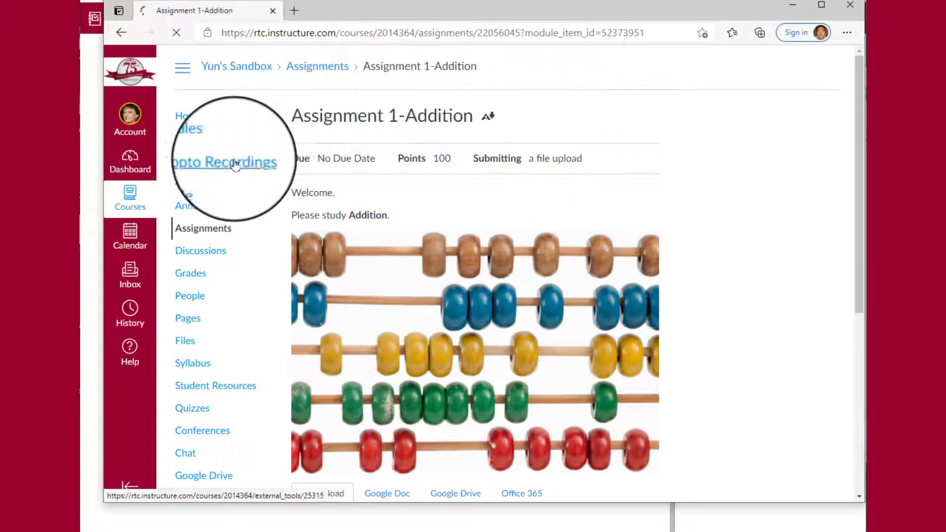
pyautogui.click(201, 142)
pyautogui.scroll(-1, 640, 327)
pyautogui.scroll(-2, 641, 328)
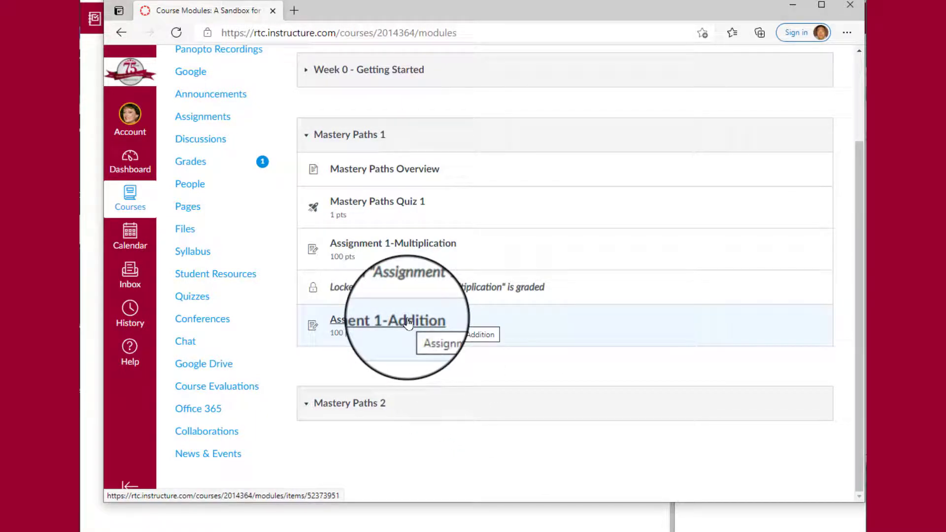
pyautogui.click(426, 249)
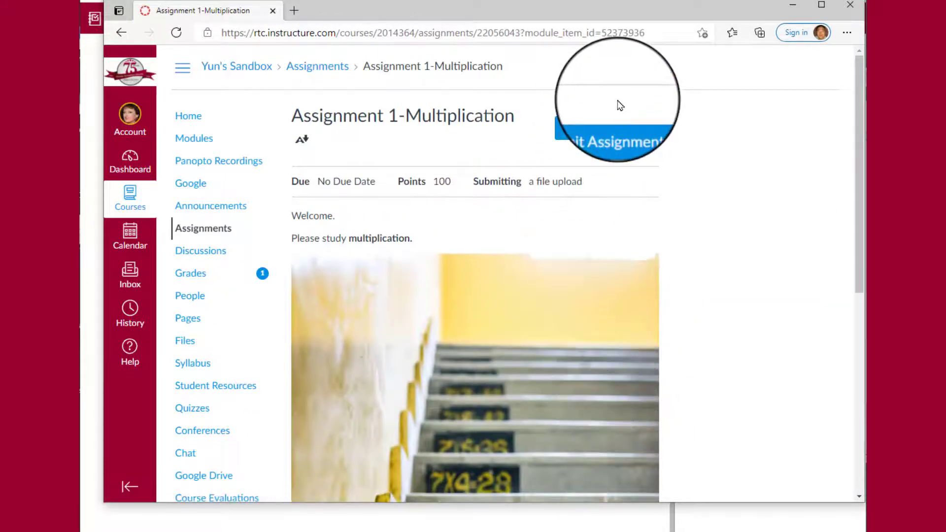
# Step: Try to submit Assignment 1-Multiplication as the student without attaching a file
pyautogui.click(609, 122)
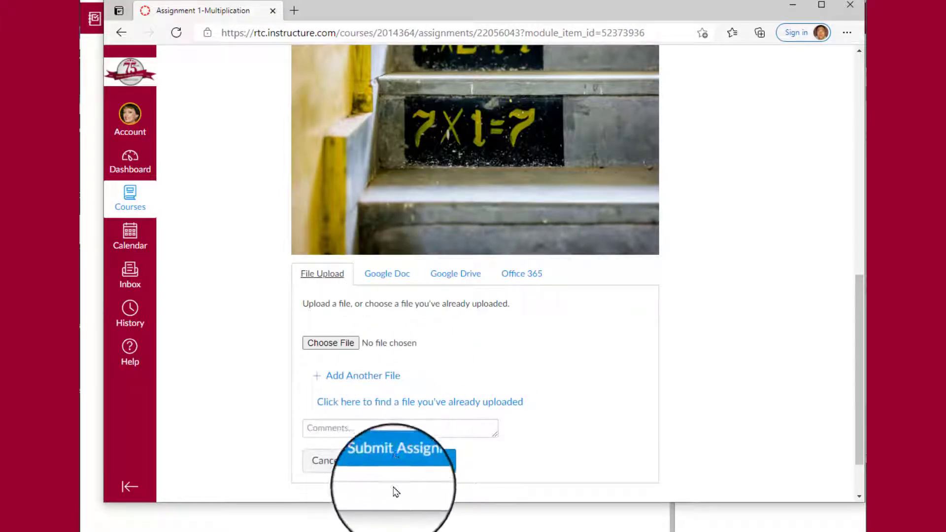
pyautogui.click(400, 463)
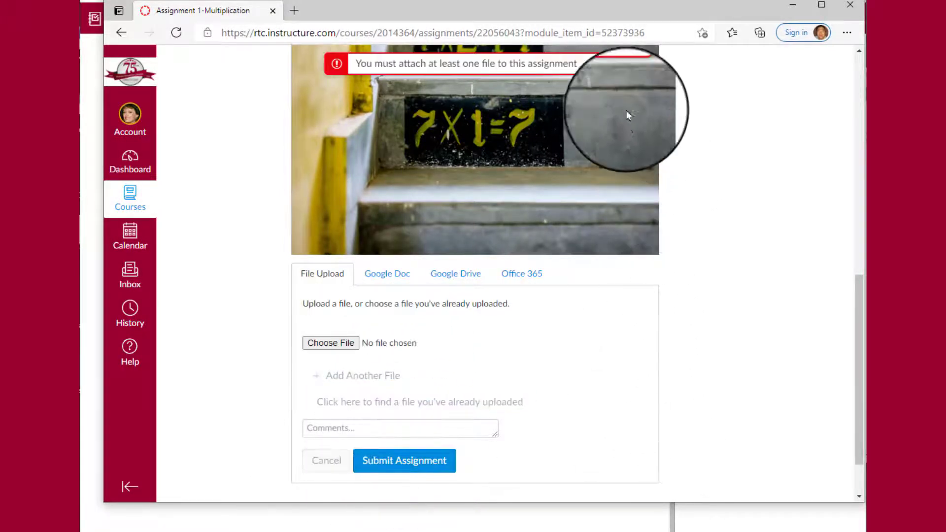
pyautogui.click(633, 63)
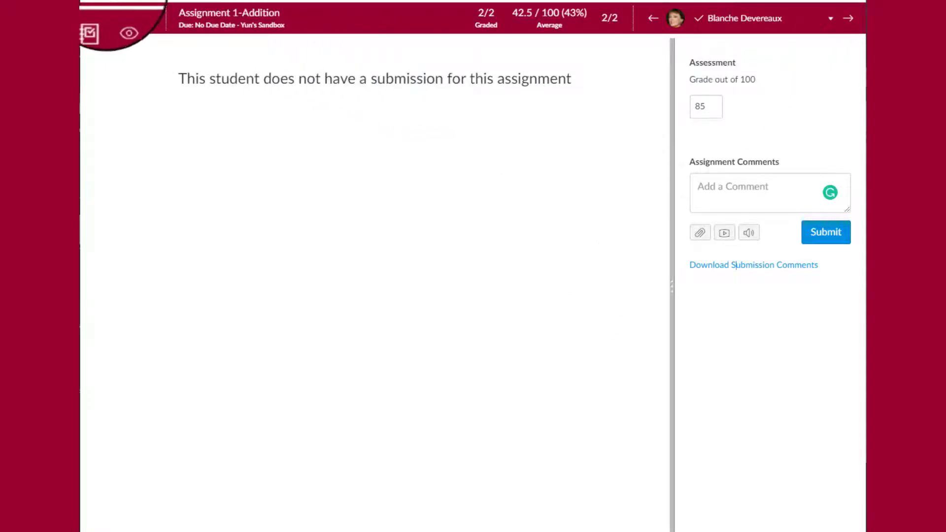
# Step: Return to the teacher's window and open Assignment 1-Multiplication from the Mastery Paths 1 module
pyautogui.click(96, 0)
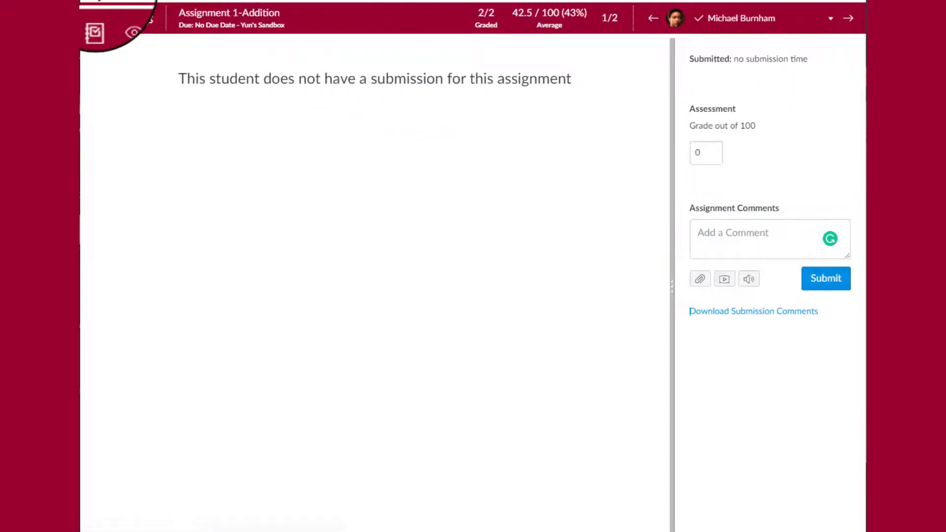
pyautogui.click(265, 28)
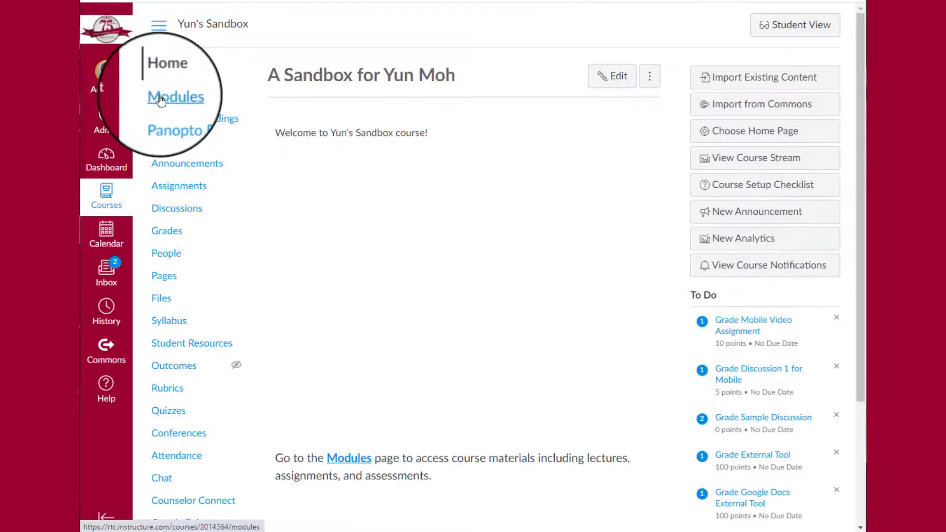
pyautogui.click(167, 96)
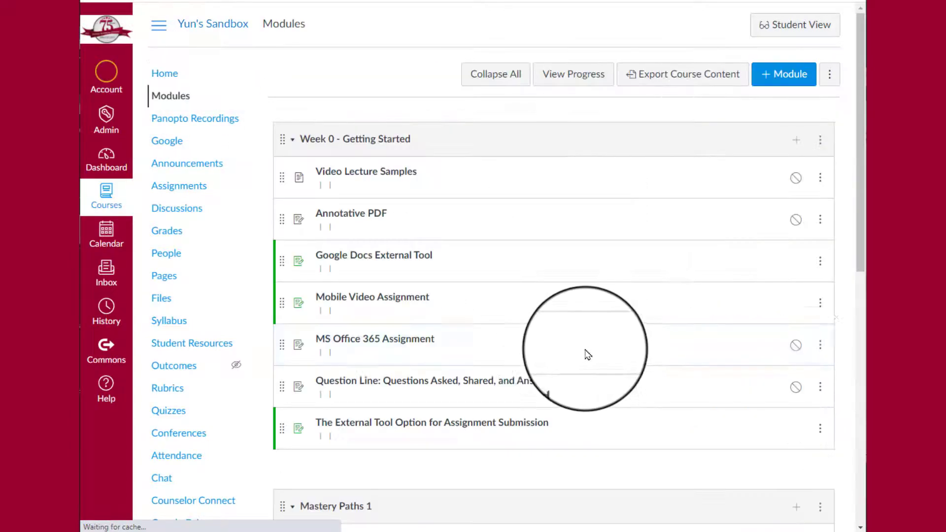
pyautogui.scroll(-3, 641, 380)
pyautogui.scroll(-1, 649, 385)
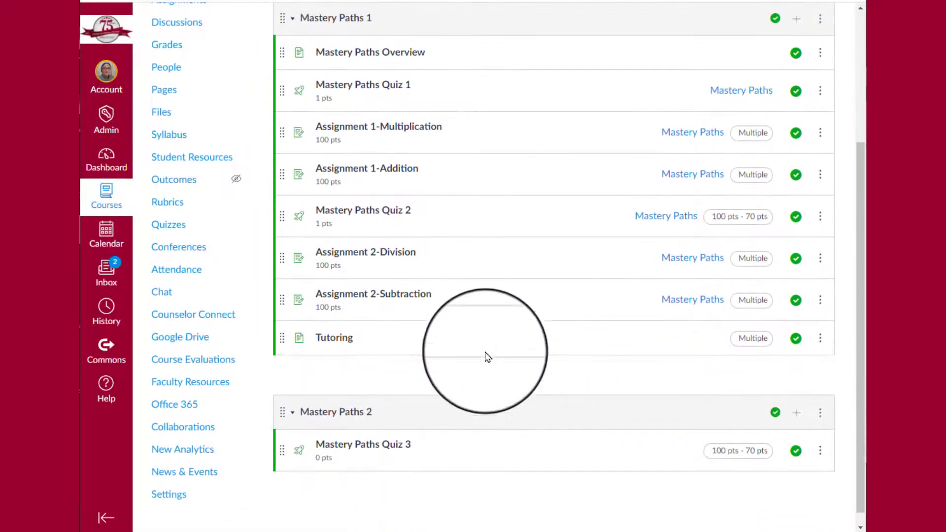
pyautogui.click(401, 129)
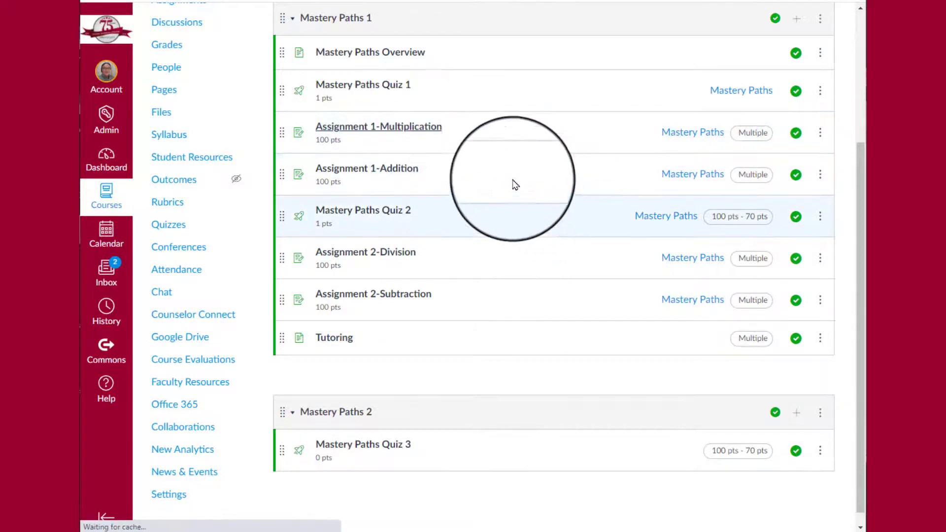
# Step: Open Assignment 1-Multiplication in SpeedGrader and give the student a grade of 100
pyautogui.click(720, 110)
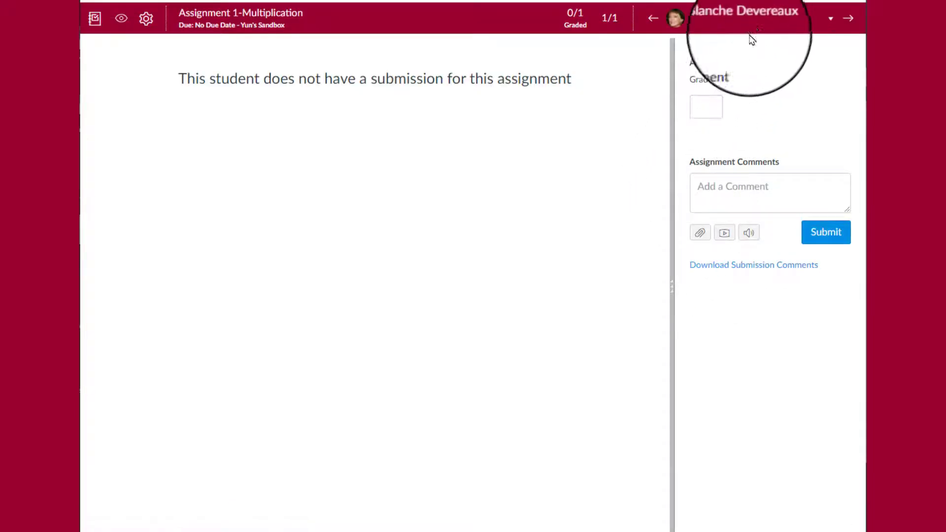
pyautogui.click(715, 102)
pyautogui.write('100')
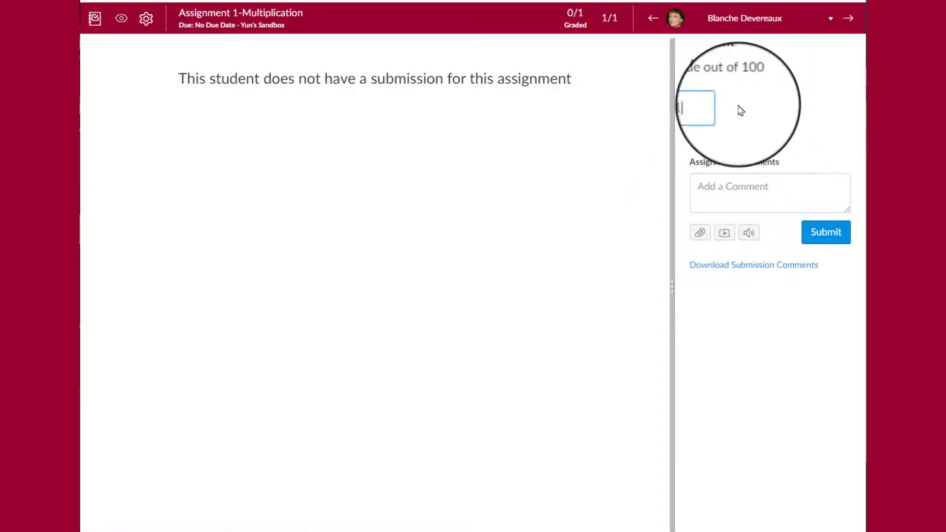
pyautogui.click(738, 311)
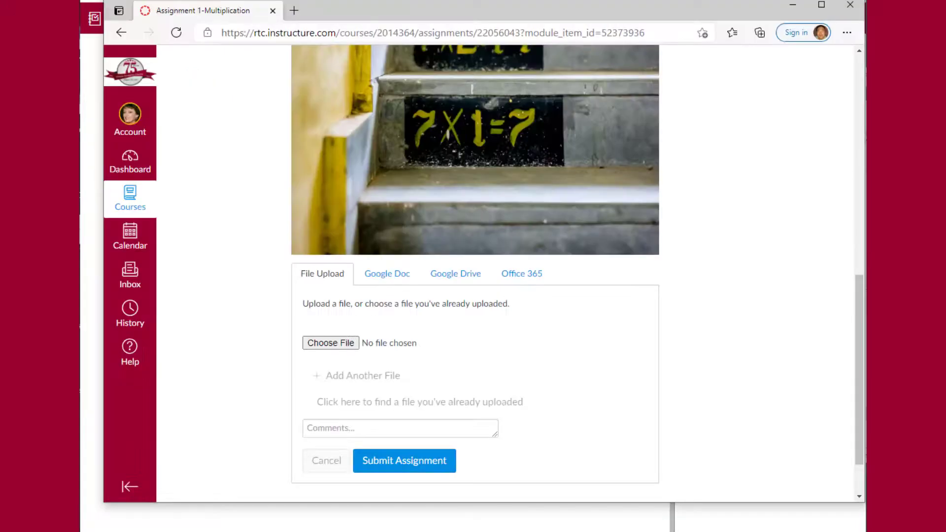
# Step: Go back to the student's window, leave the assignment for the course modules and reload the module list
pyautogui.scroll(10, 269, 222)
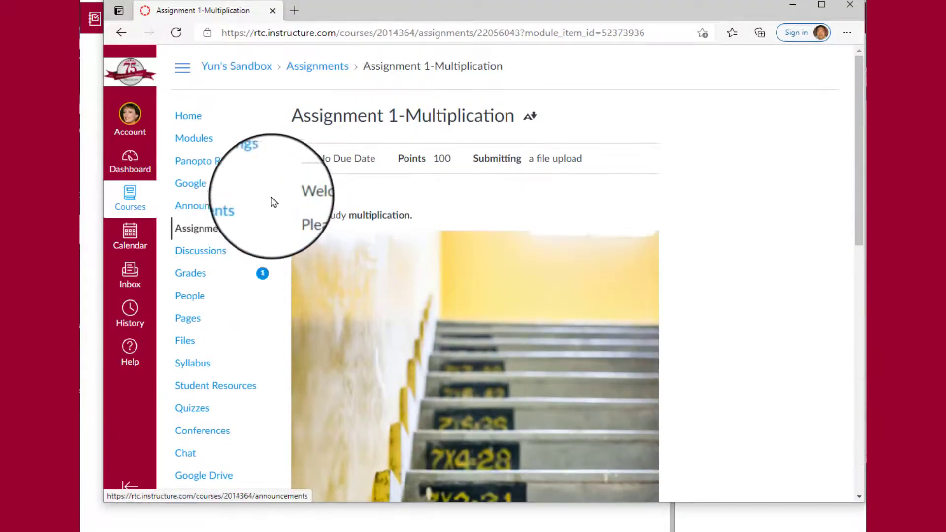
pyautogui.click(196, 139)
pyautogui.click(547, 107)
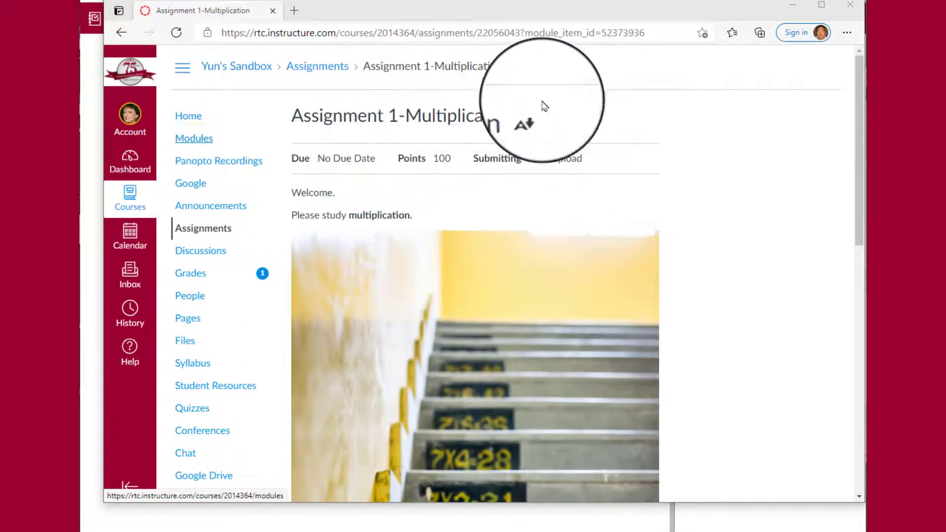
pyautogui.scroll(-3, 607, 228)
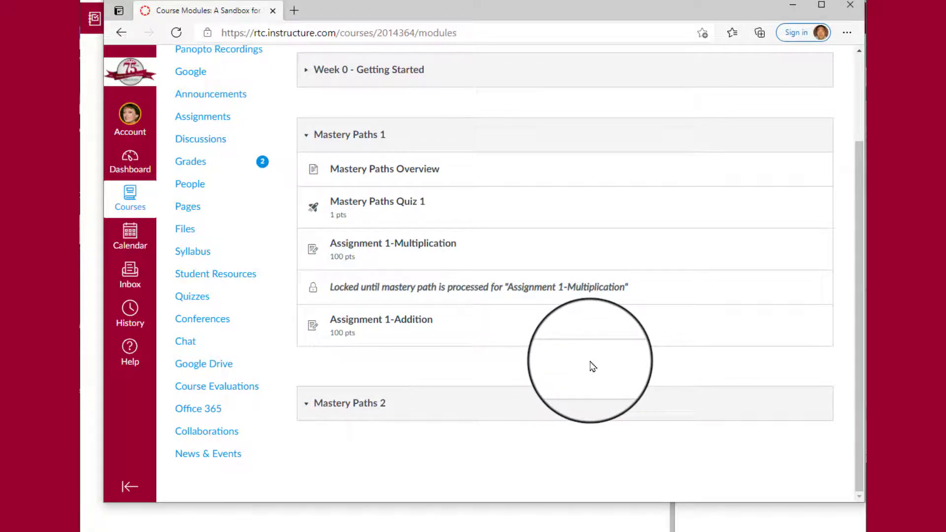
pyautogui.click(176, 34)
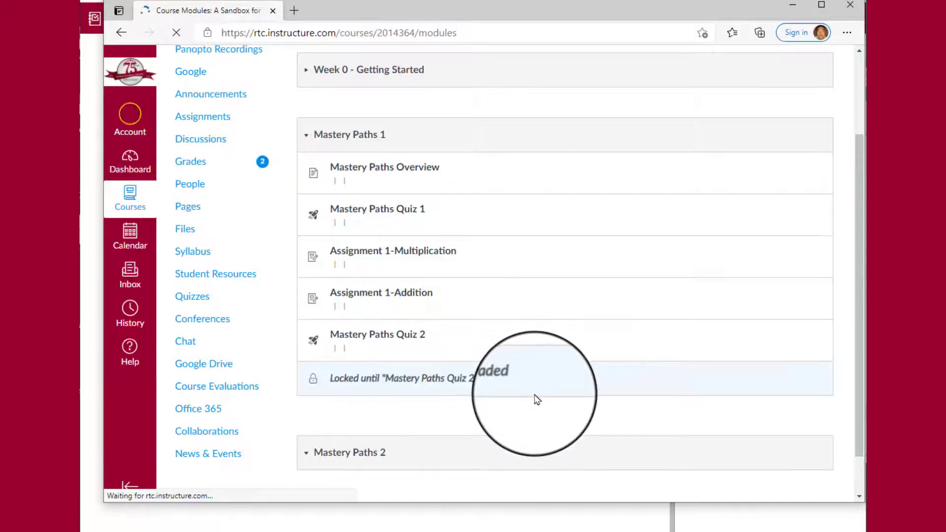
# Step: Open Mastery Paths Quiz 2 from the student's modules and start taking it
pyautogui.scroll(-1, 536, 399)
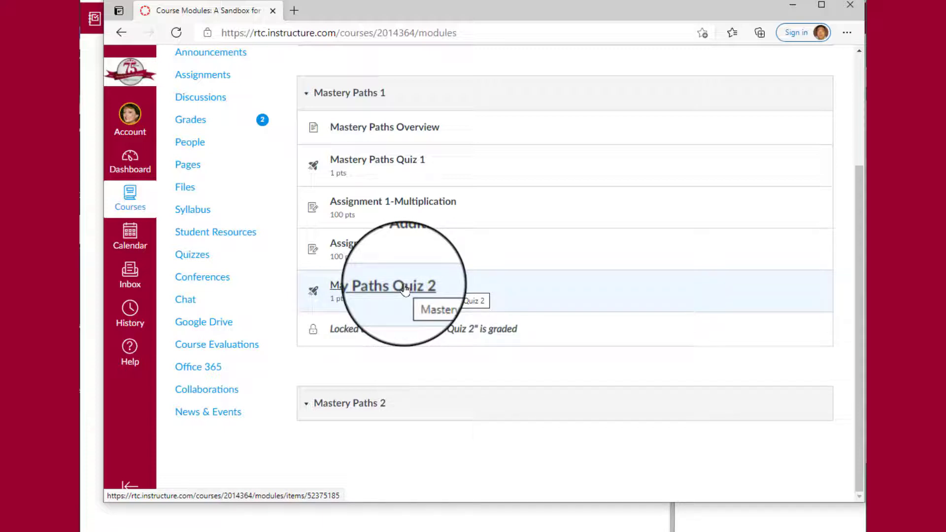
pyautogui.click(404, 288)
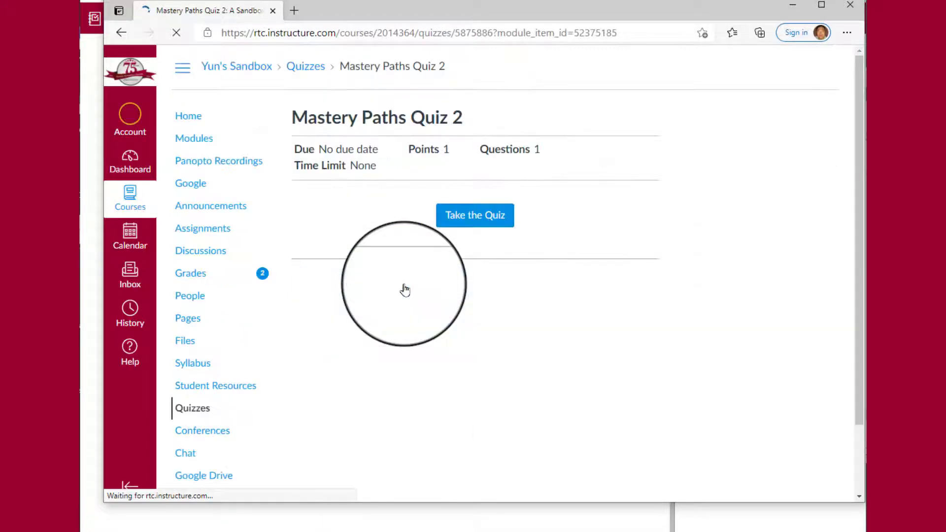
pyautogui.click(481, 220)
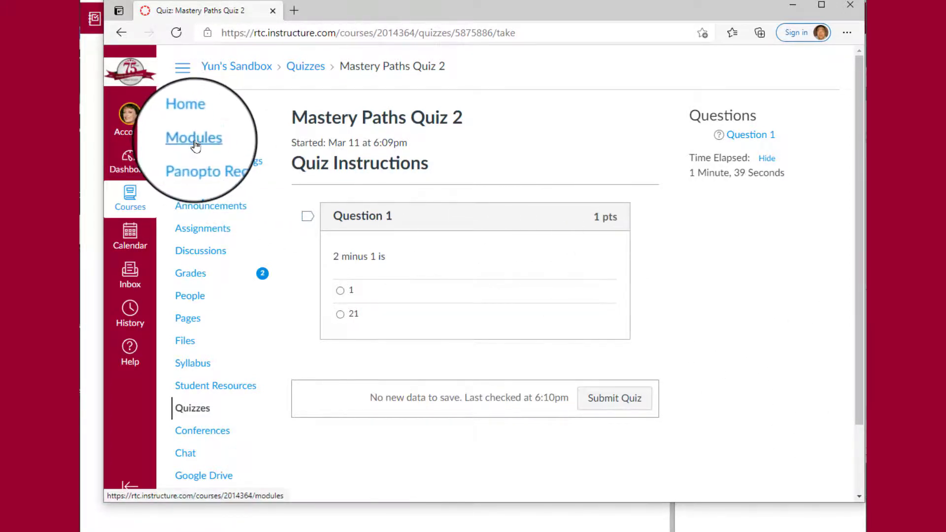
# Step: Switch to the teacher's window and open the Mastery Paths Overview page from the course modules
pyautogui.click(793, 5)
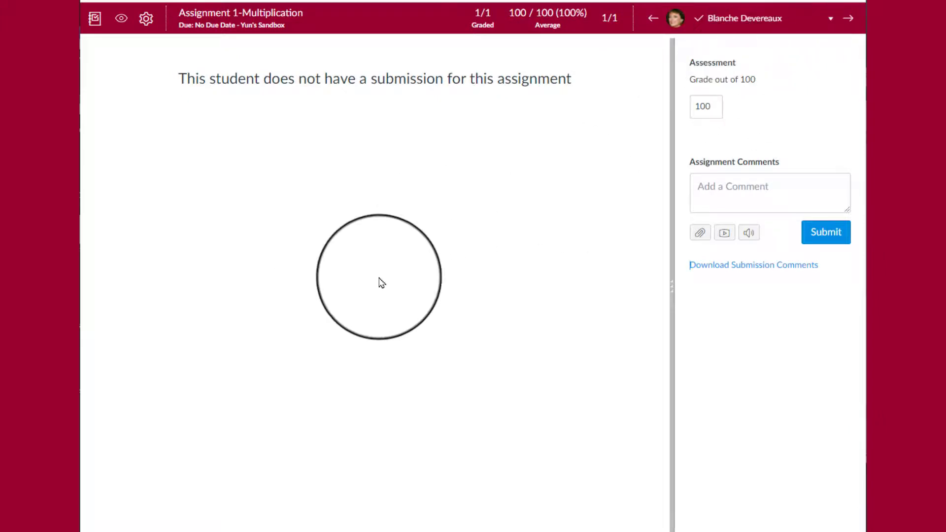
pyautogui.click(262, 29)
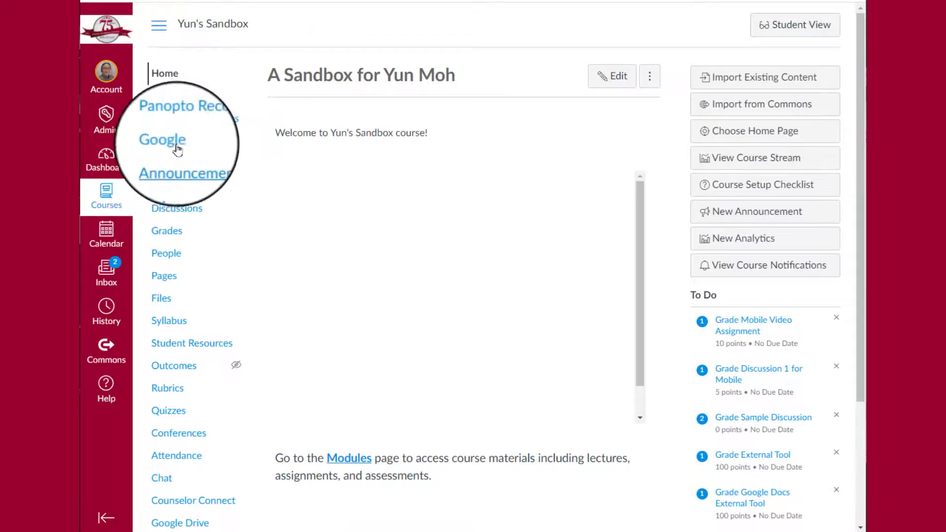
pyautogui.click(170, 98)
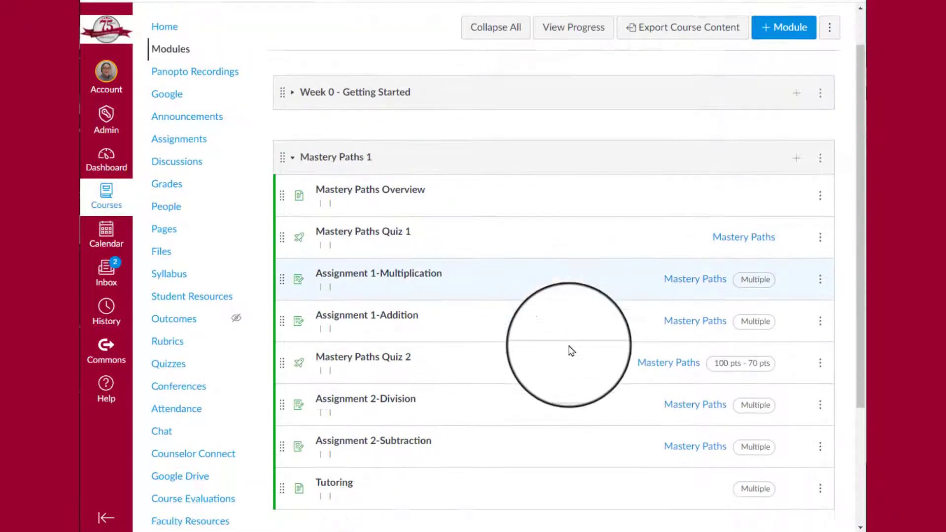
pyautogui.scroll(-3, 570, 349)
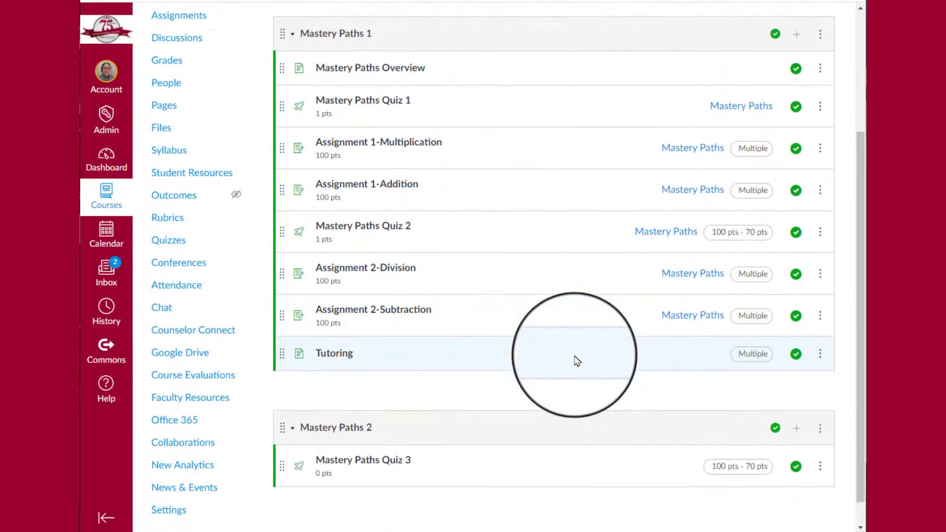
pyautogui.scroll(4, 542, 353)
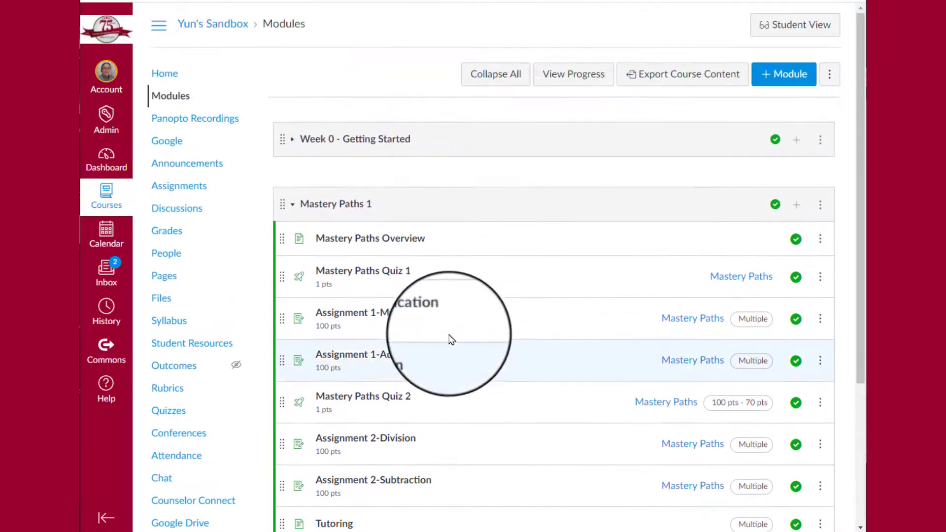
pyautogui.click(406, 242)
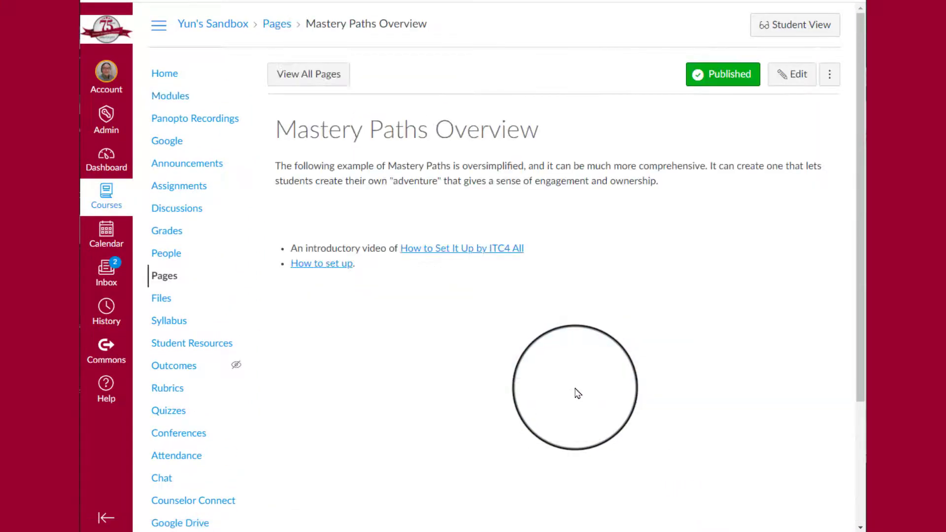
# Step: Examine the Mastery Paths flow diagram on the overview page and open the "How to set up" link
pyautogui.scroll(-10, 629, 381)
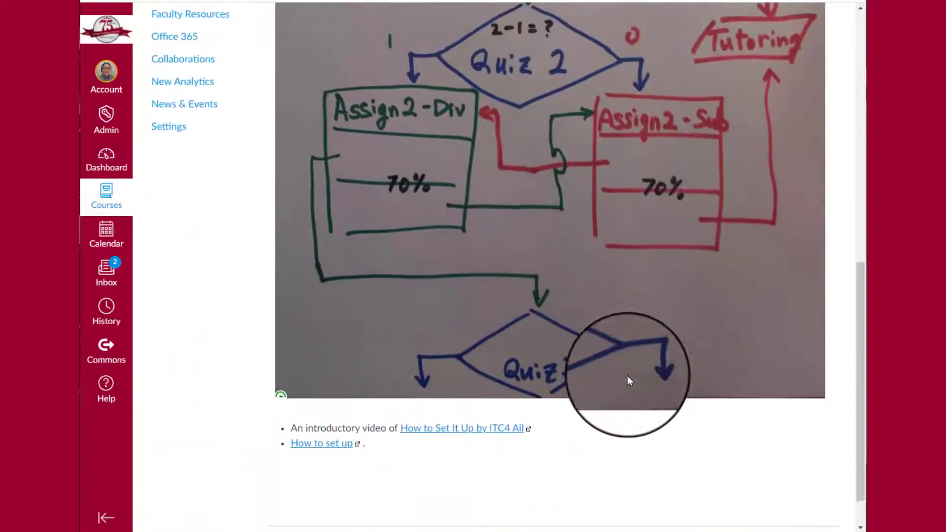
pyautogui.scroll(-1, 628, 376)
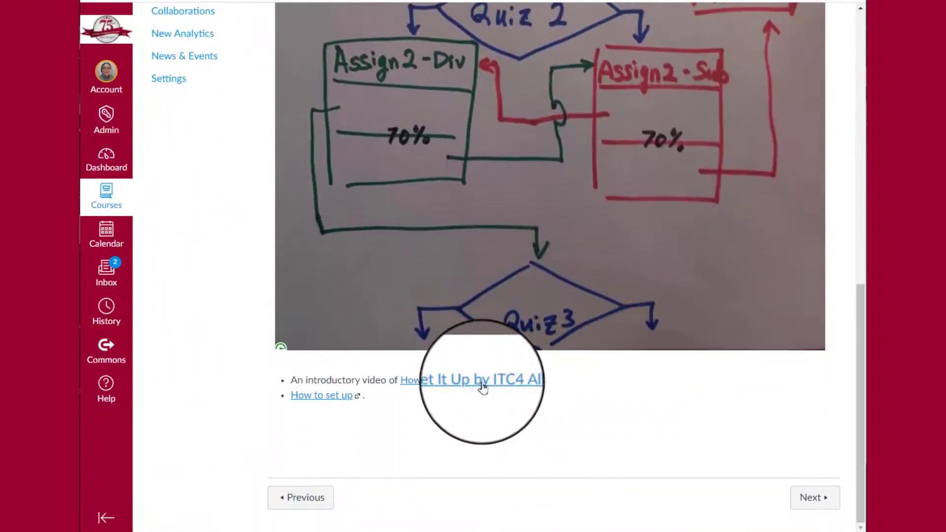
pyautogui.click(332, 400)
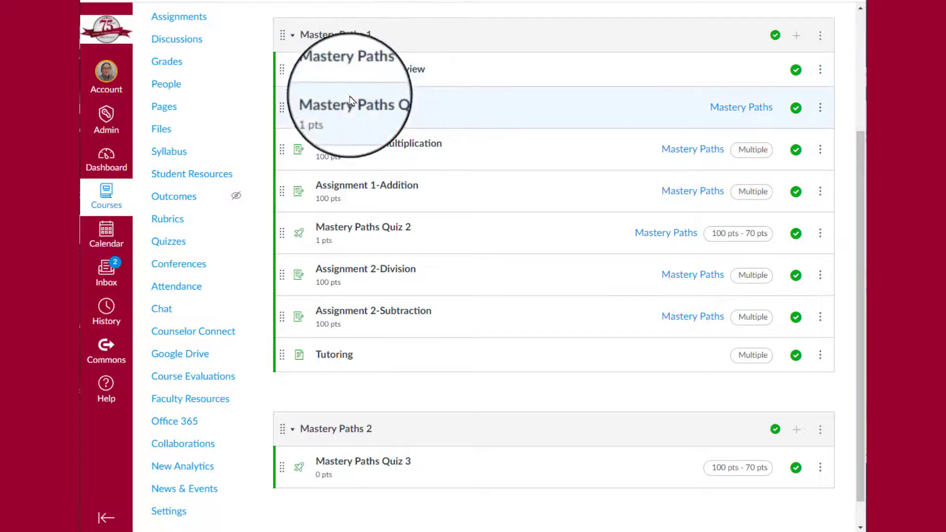
# Step: Open Mastery Paths Quiz 1 for editing and review its details, from the quiz options to the restrictions and assignment settings
pyautogui.click(400, 108)
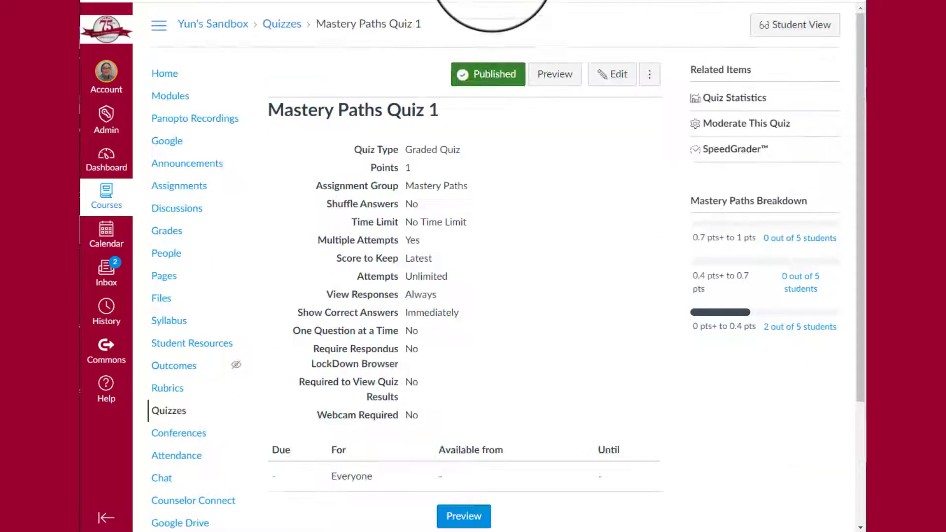
pyautogui.click(612, 74)
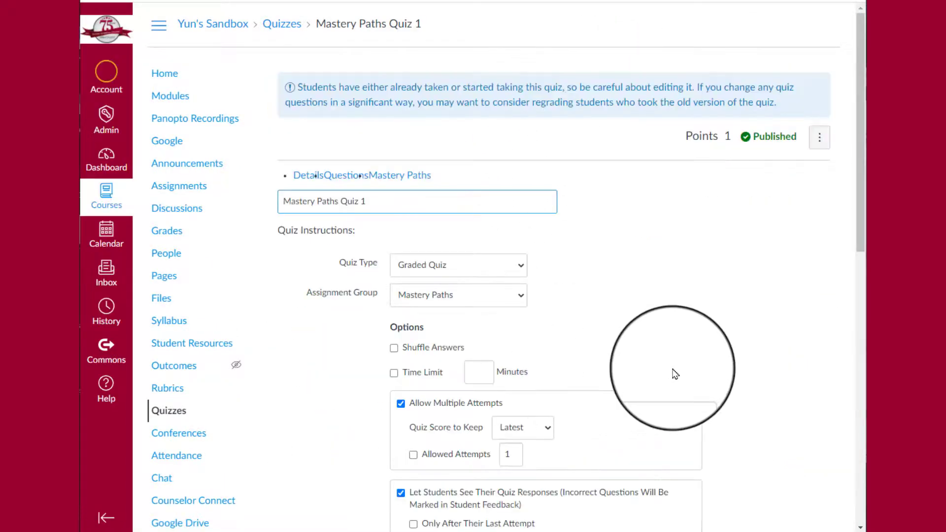
pyautogui.scroll(-4, 716, 376)
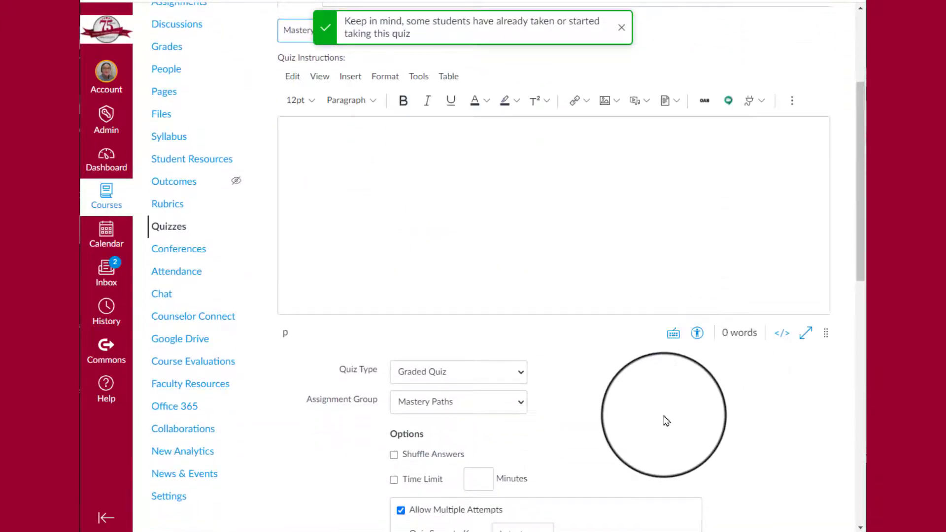
pyautogui.scroll(-3, 705, 417)
pyautogui.scroll(-5, 705, 417)
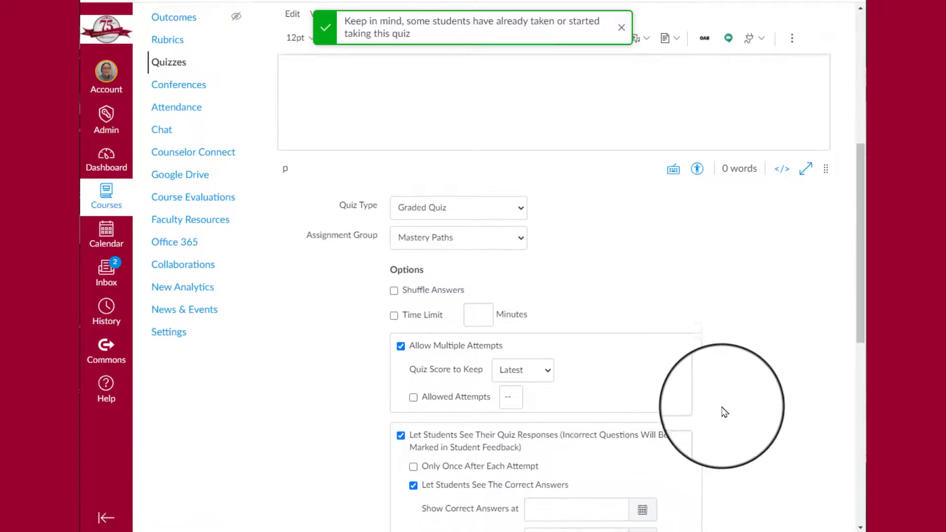
pyautogui.scroll(-6, 725, 412)
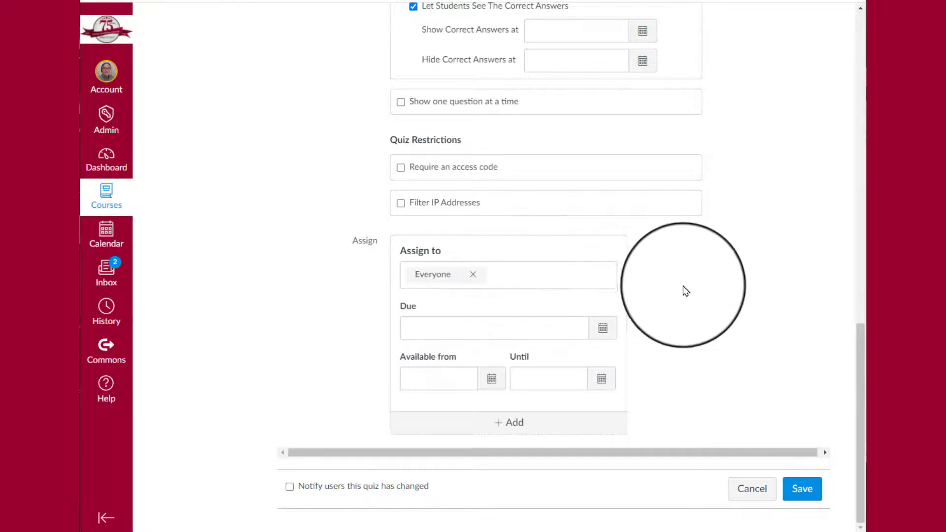
pyautogui.scroll(20, 728, 369)
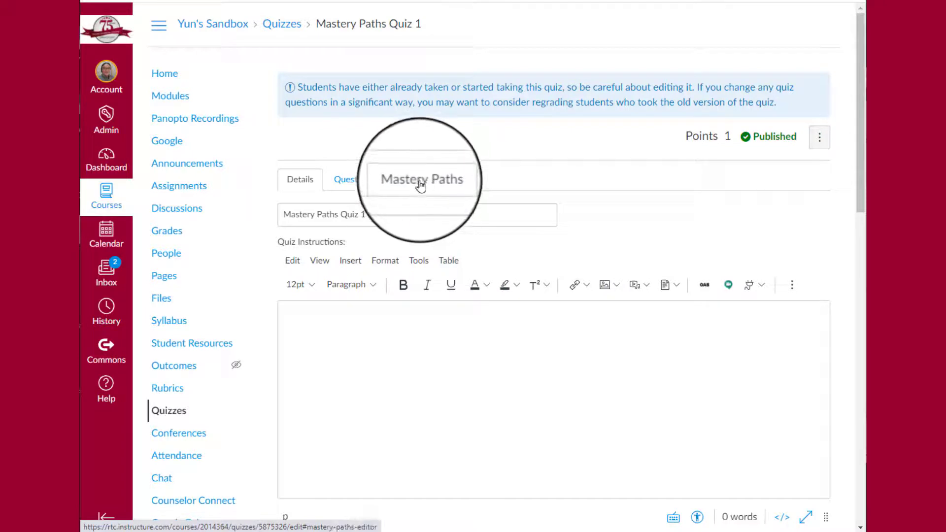
# Step: Examine the Mastery Paths score ranges of Quiz 1 and the assignment released by each range
pyautogui.click(420, 185)
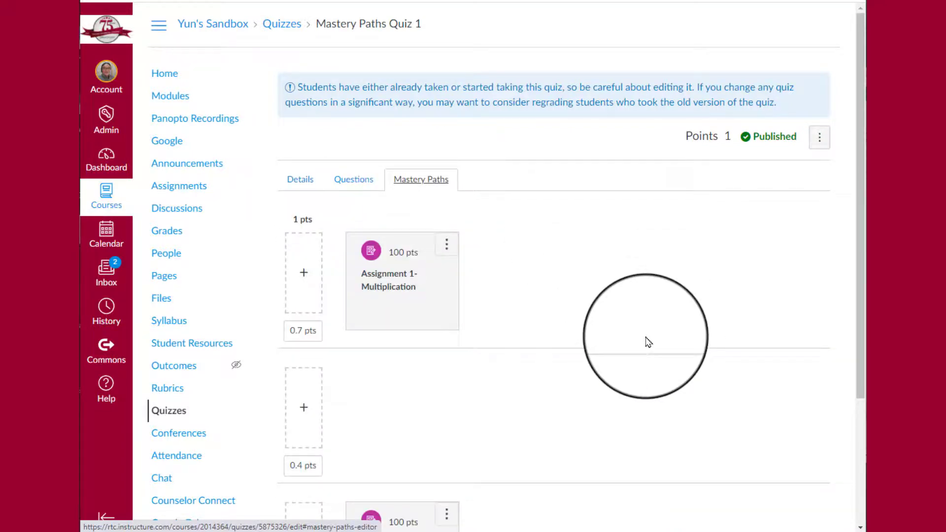
pyautogui.scroll(-3, 649, 342)
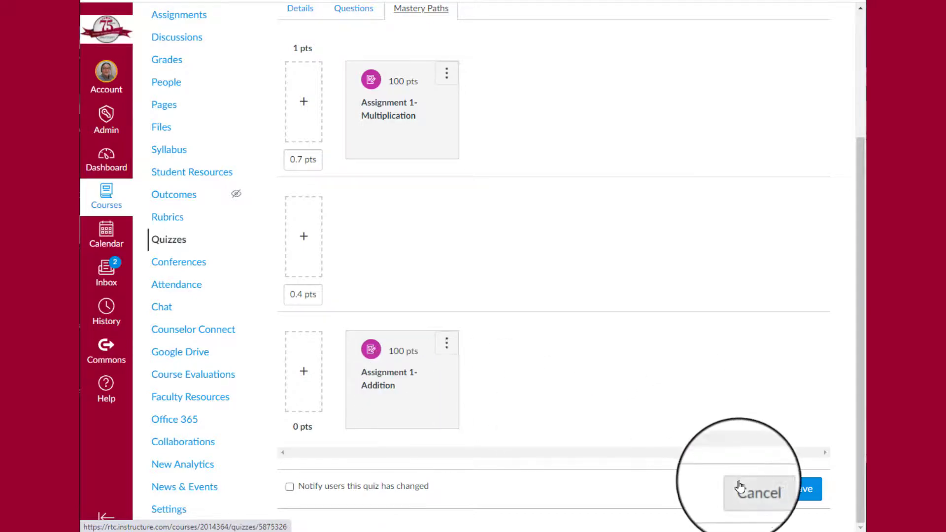
pyautogui.scroll(4, 607, 325)
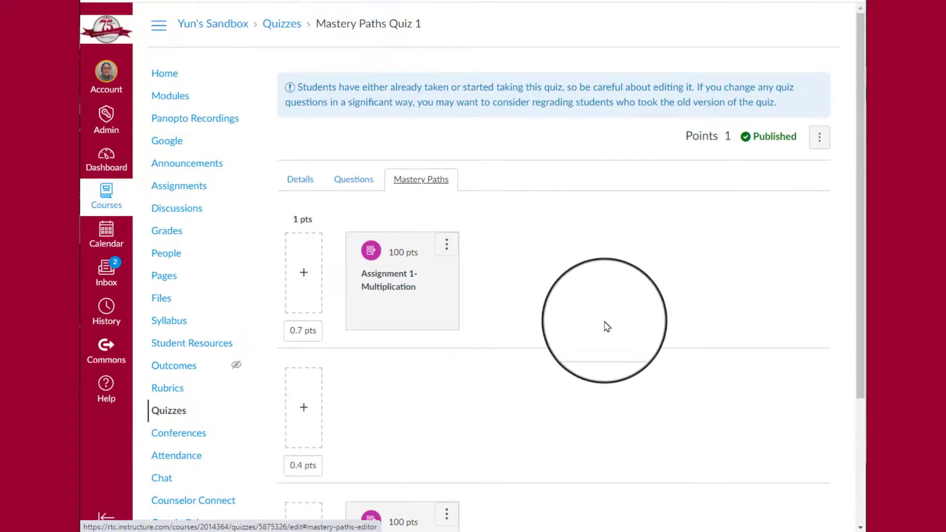
# Step: Return to the course modules, open Assignment 1-Addition in a new browser tab and start editing it
pyautogui.click(450, 0)
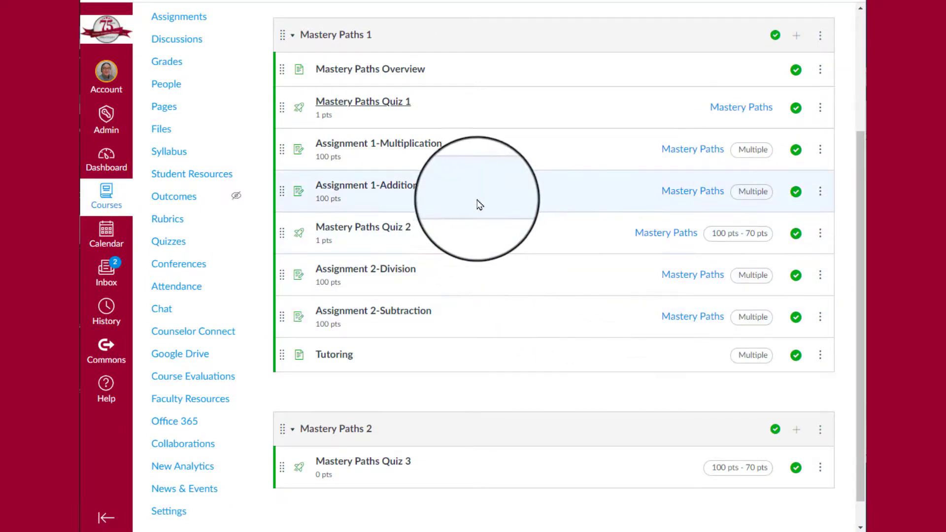
pyautogui.rightClick(392, 192)
pyautogui.click(458, 198)
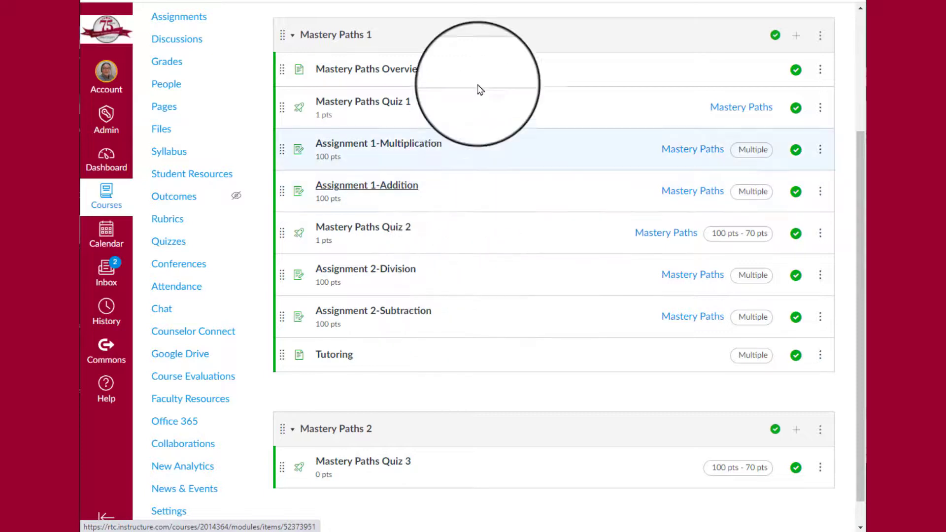
pyautogui.click(502, 0)
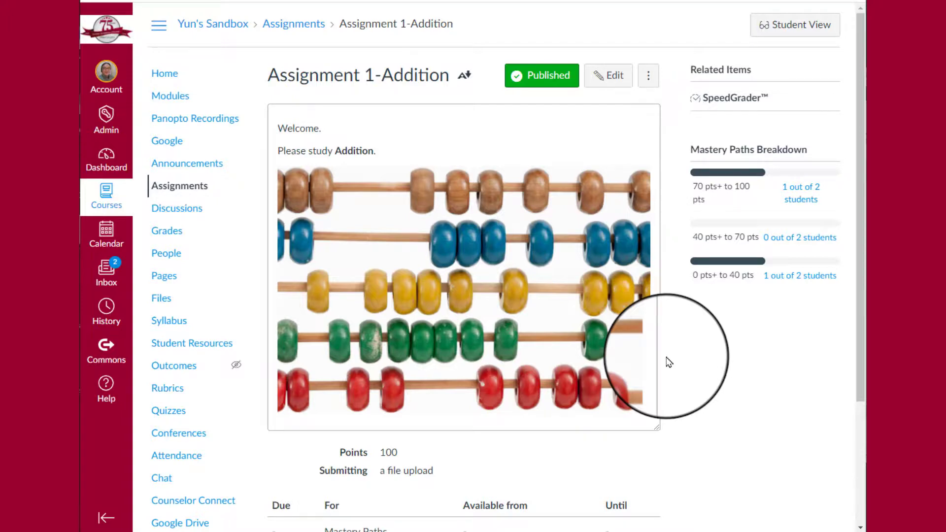
pyautogui.click(608, 82)
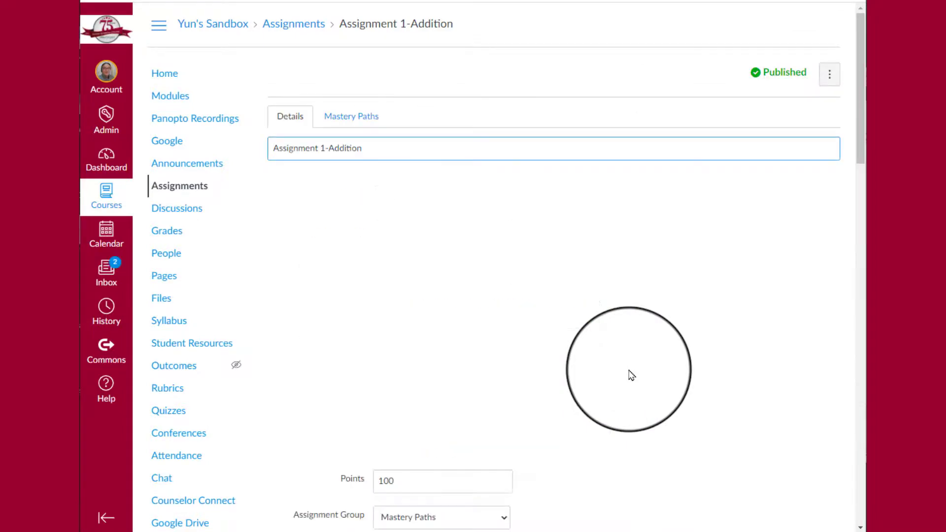
# Step: Replace Mastery Paths with Everyone in the assignment's first Assign to group, and restore Mastery Paths as the assignee
pyautogui.scroll(-12, 619, 450)
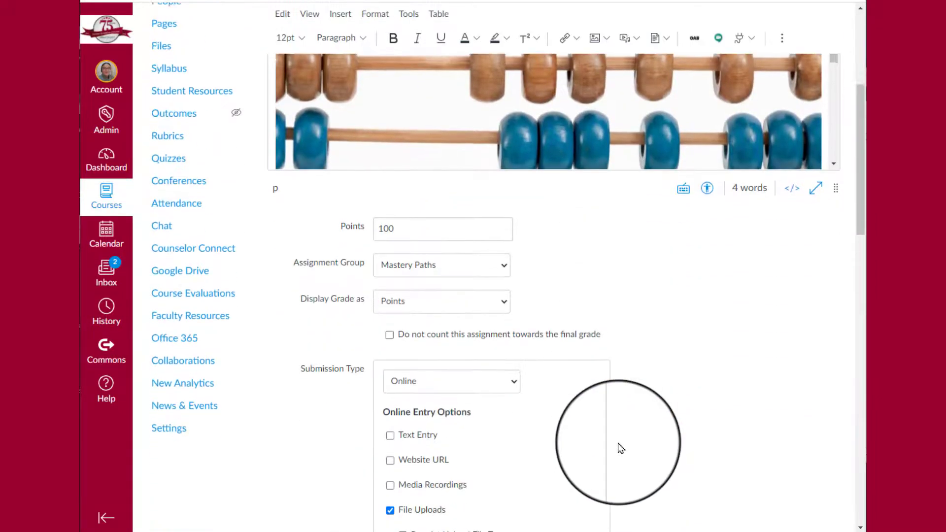
pyautogui.scroll(-7, 647, 446)
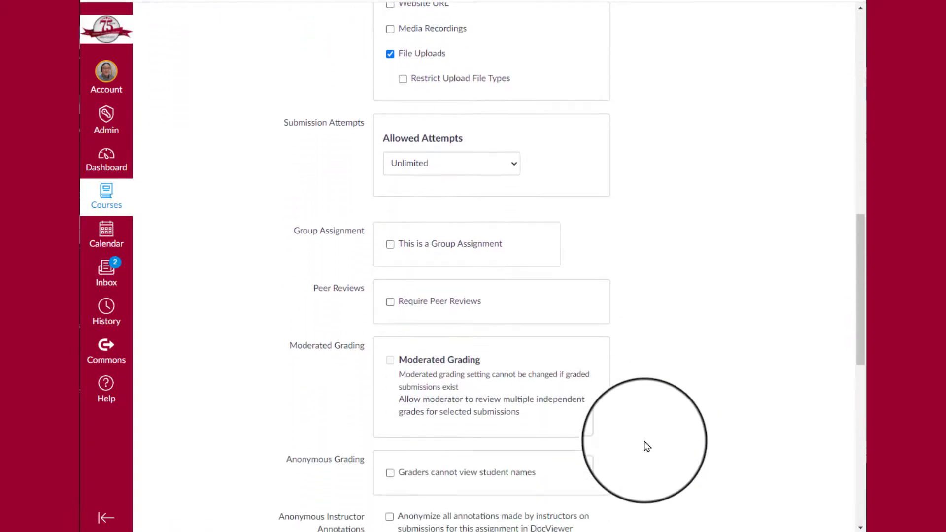
pyautogui.scroll(-3, 648, 447)
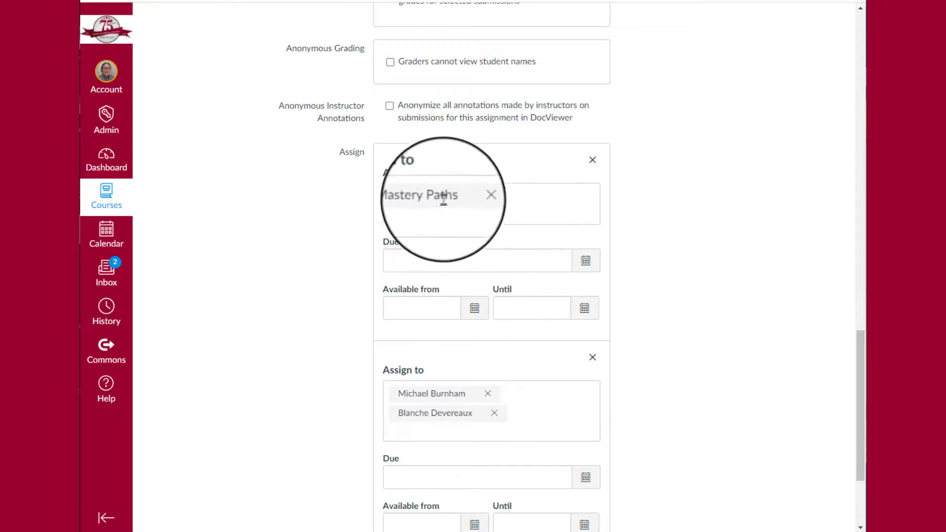
pyautogui.click(497, 199)
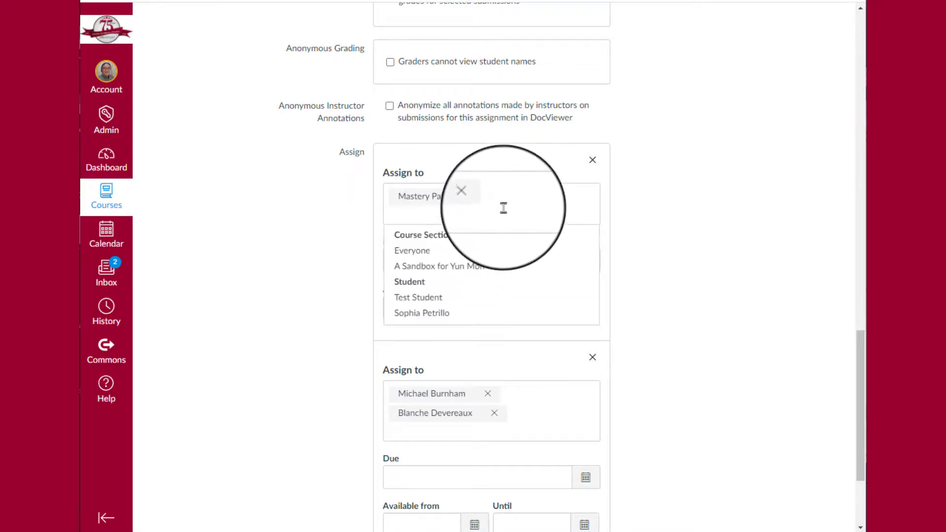
pyautogui.click(432, 255)
pyautogui.click(532, 215)
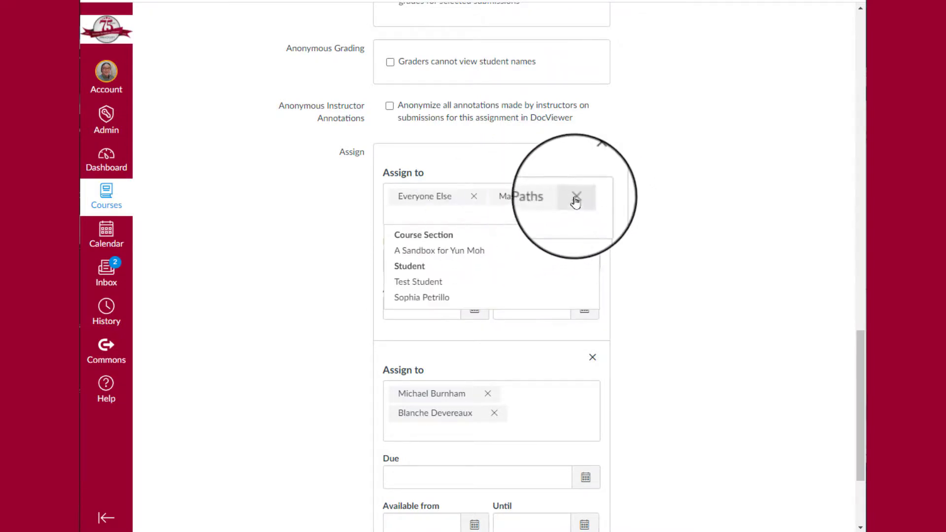
pyautogui.click(576, 196)
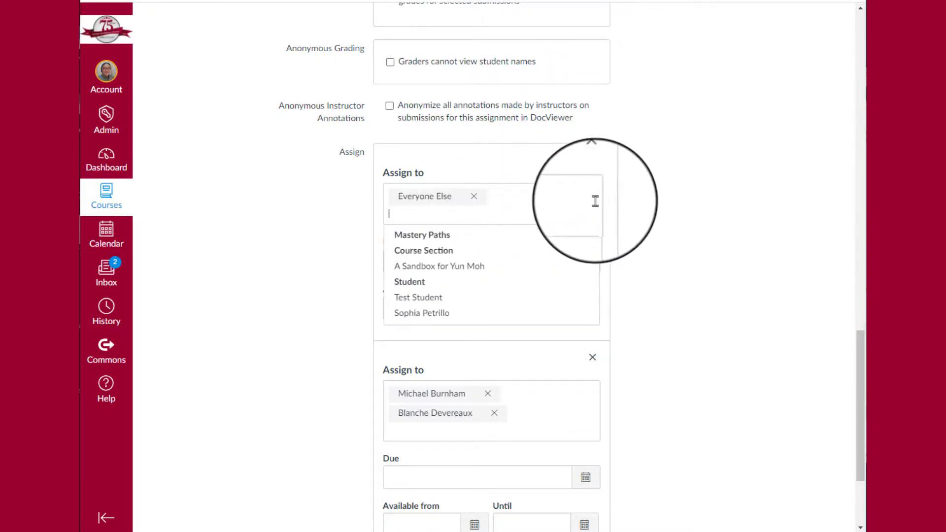
pyautogui.click(471, 197)
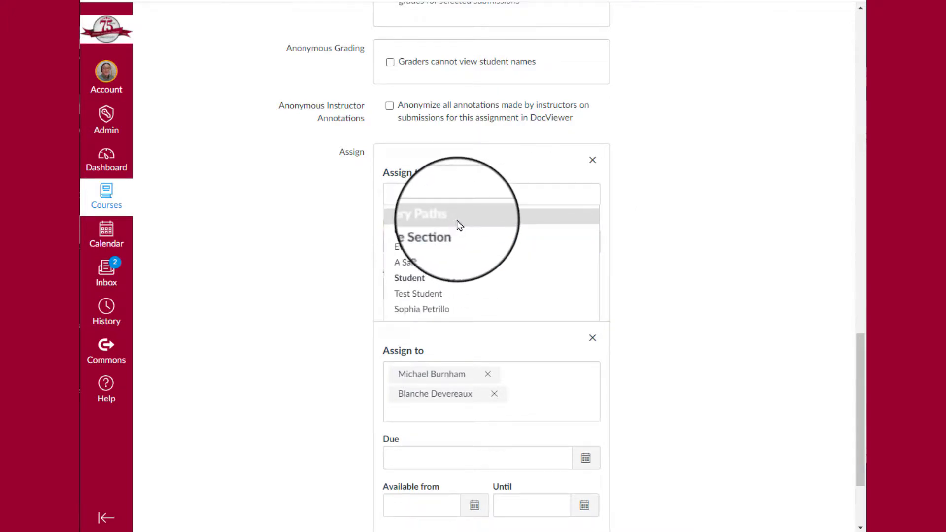
pyautogui.click(460, 225)
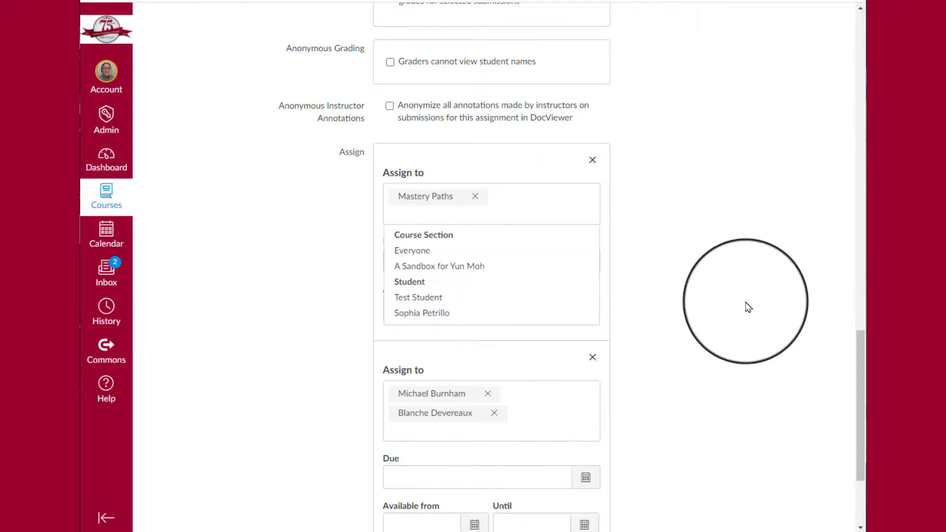
# Step: Examine the Mastery Paths score ranges and released items of Assignment 1-Addition, and cancel editing the assignment
pyautogui.scroll(15, 739, 315)
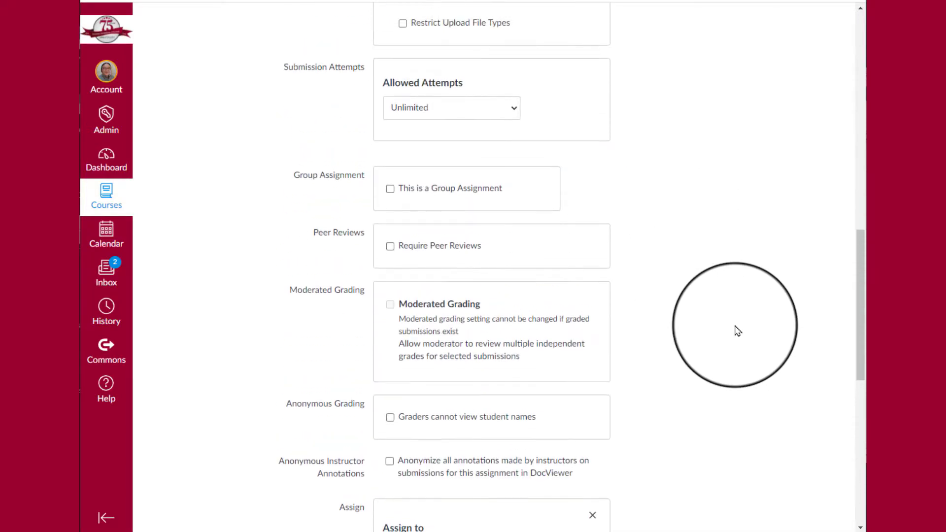
pyautogui.scroll(8, 739, 335)
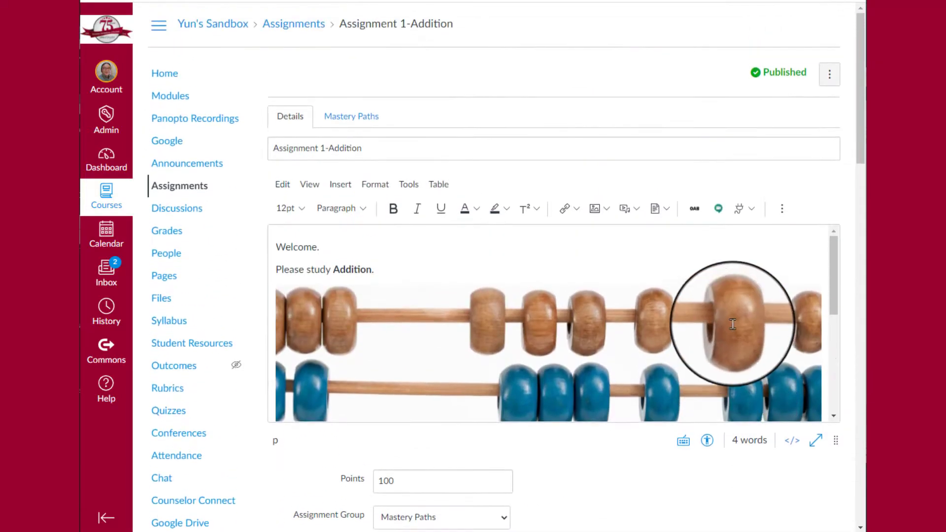
pyautogui.click(353, 119)
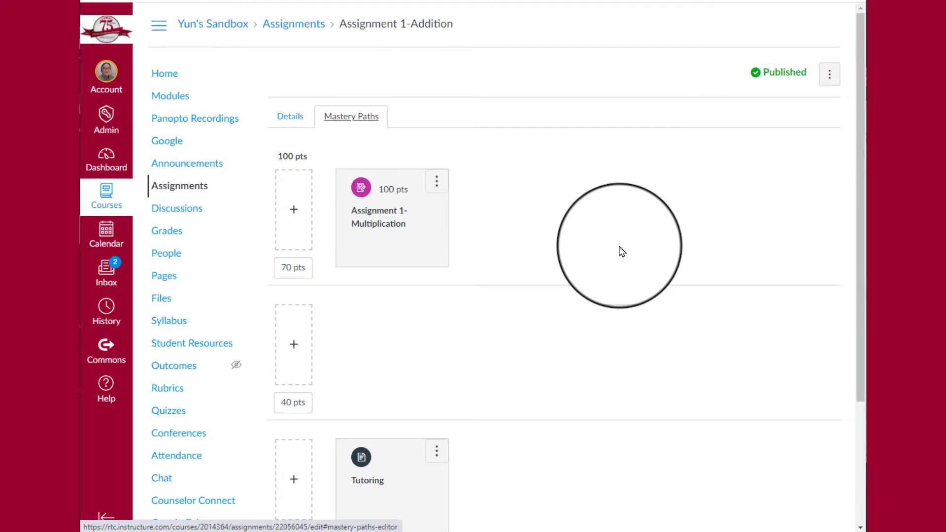
pyautogui.scroll(-3, 622, 251)
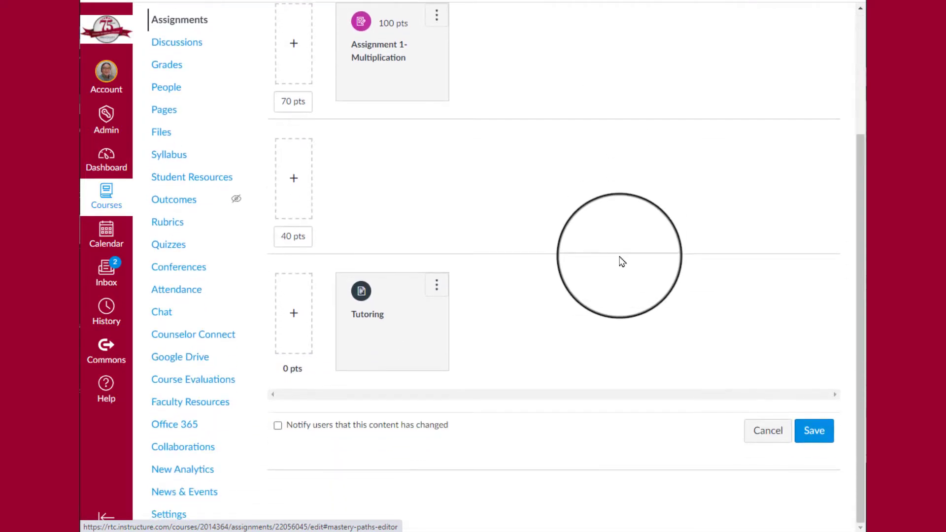
pyautogui.moveTo(856, 205); pyautogui.dragTo(856, 182)
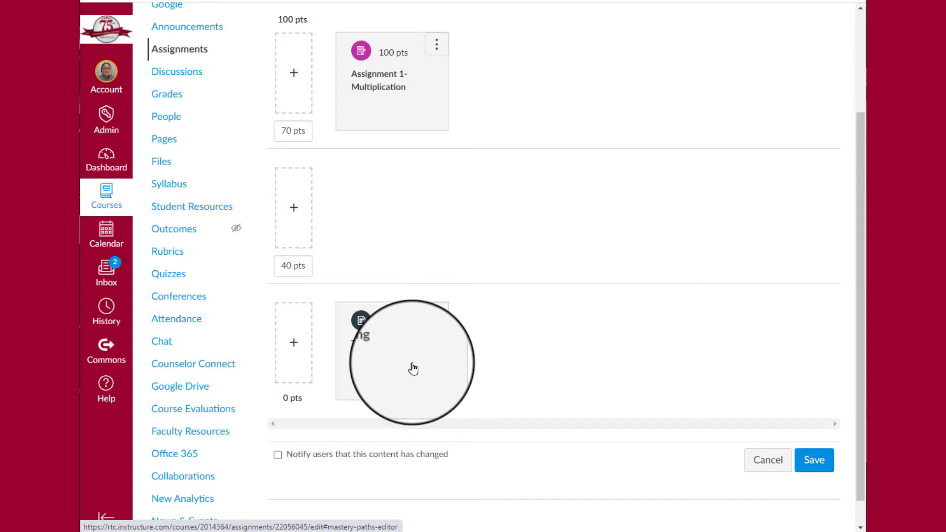
pyautogui.click(772, 463)
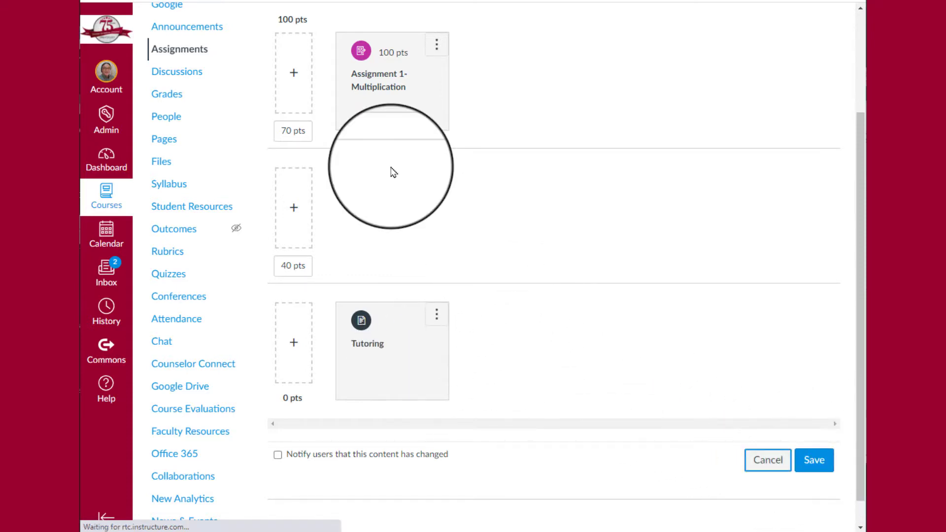
# Step: Return to the course modules and open the Mastery Paths Overview page to view its flow diagram
pyautogui.hotkey('alt', 'Left')
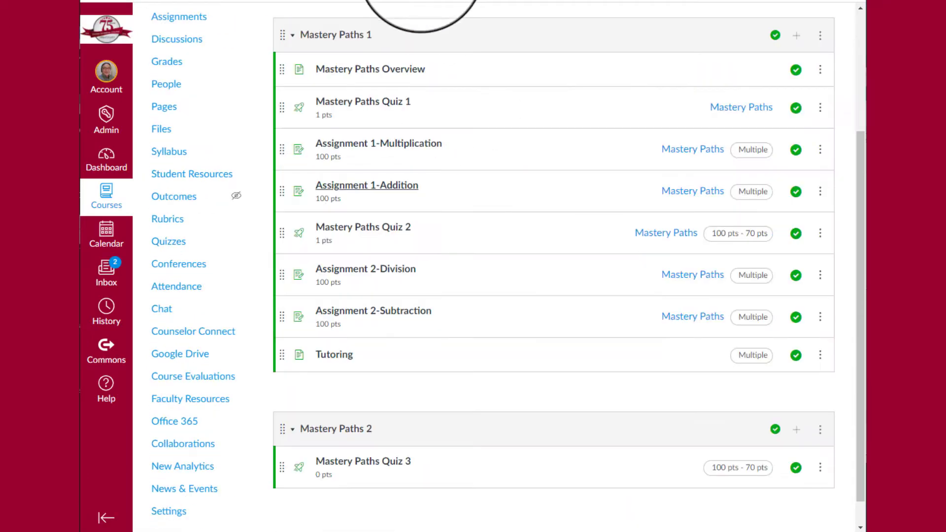
pyautogui.click(369, 71)
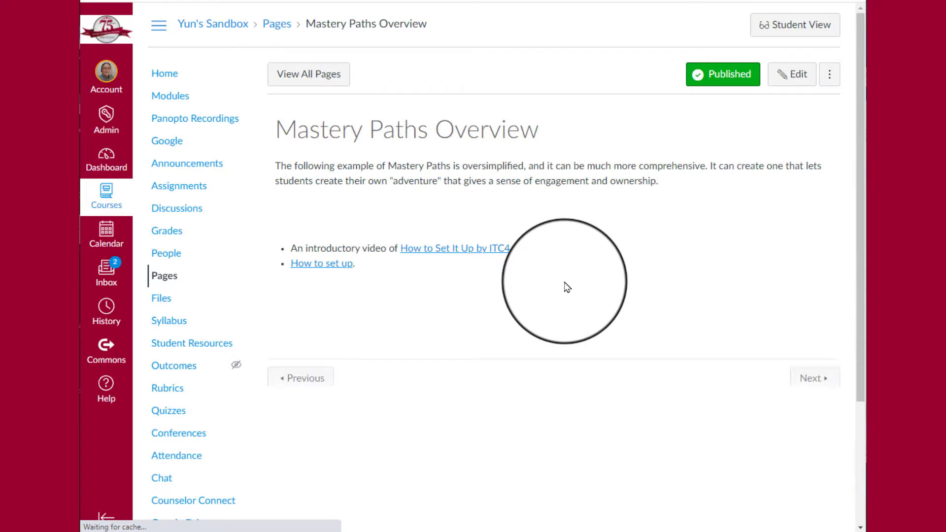
pyautogui.scroll(-3, 635, 289)
pyautogui.scroll(-1, 634, 285)
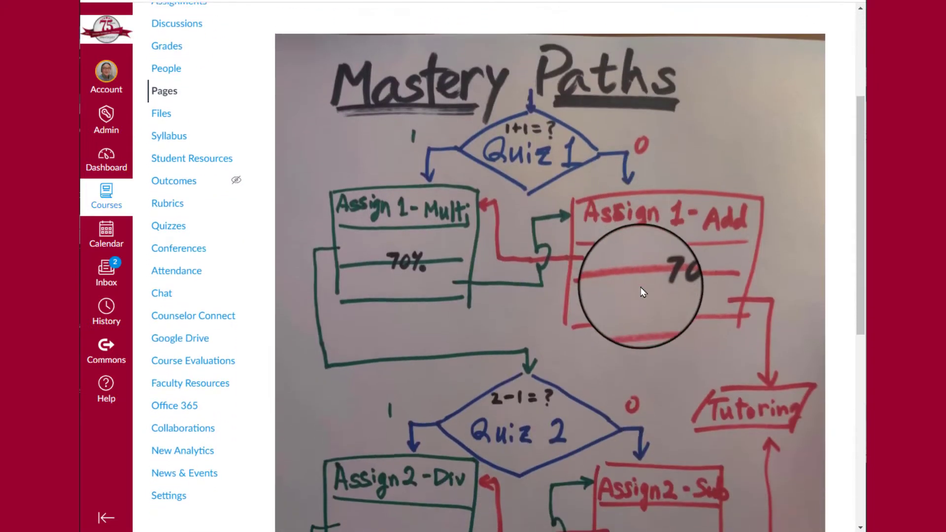